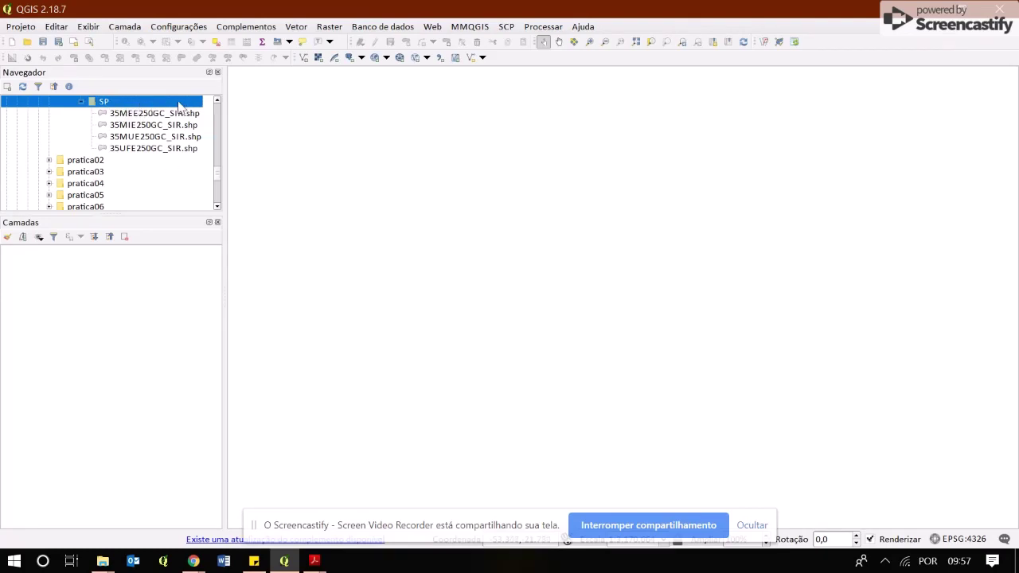
Add the municipality shapefile 35MUE250GC_SIR.shp from the SP folder to the map
left_click(141, 115)
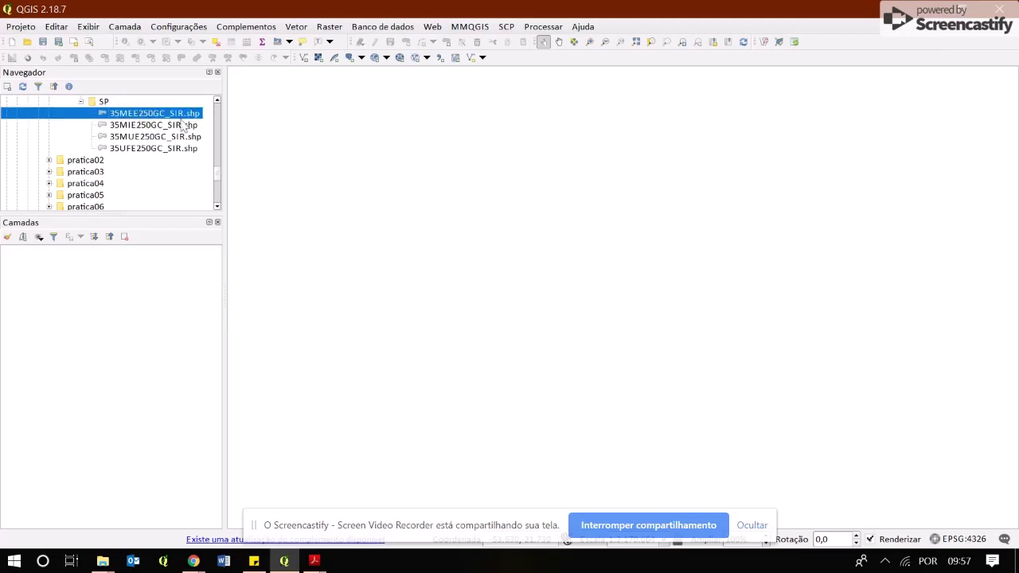
left_click(129, 126)
left_click(137, 137)
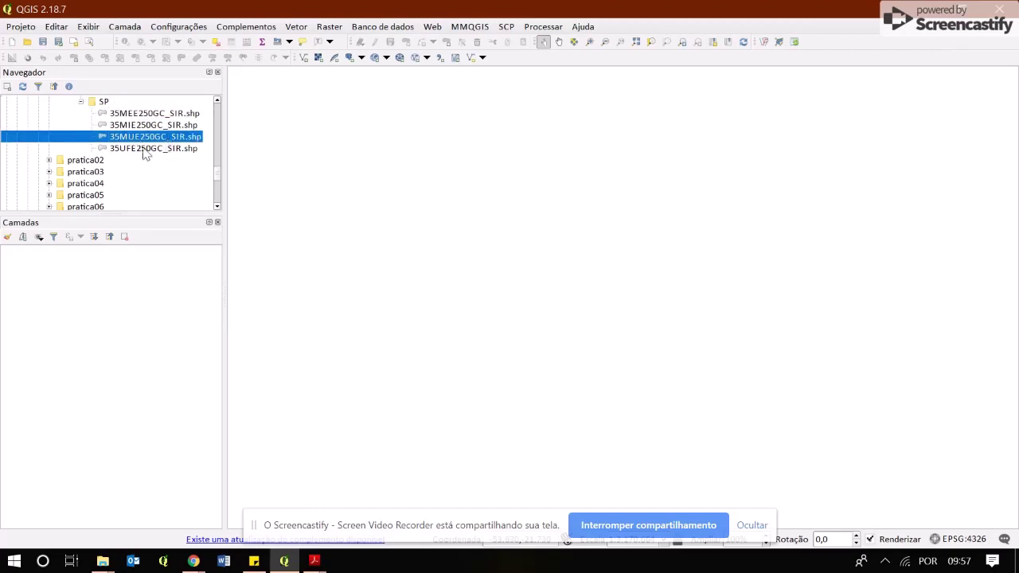
left_click(133, 150)
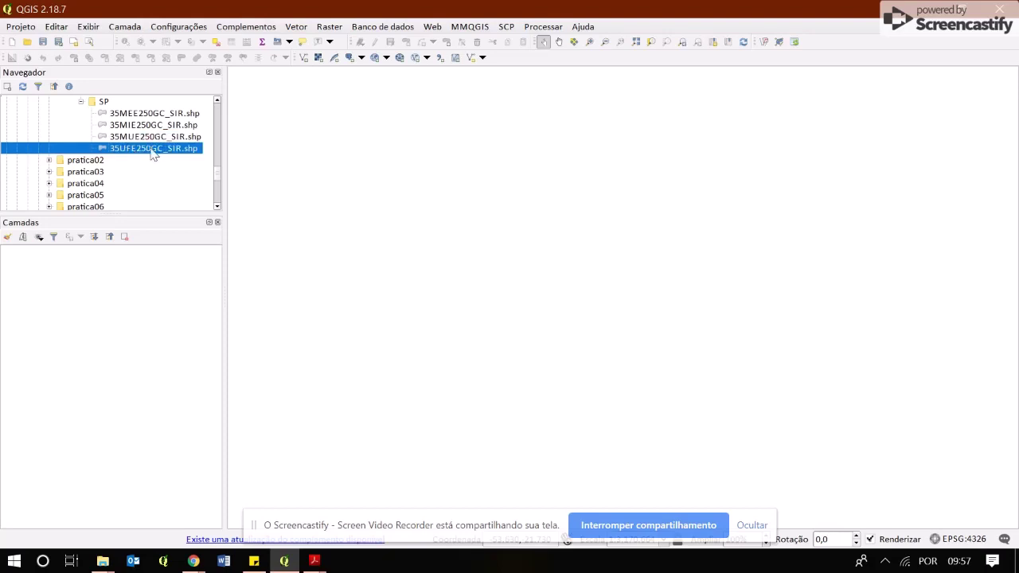
mouse_move(135, 138)
left_mouse_down()
mouse_move(486, 194)
mouse_move(612, 198)
left_mouse_up()
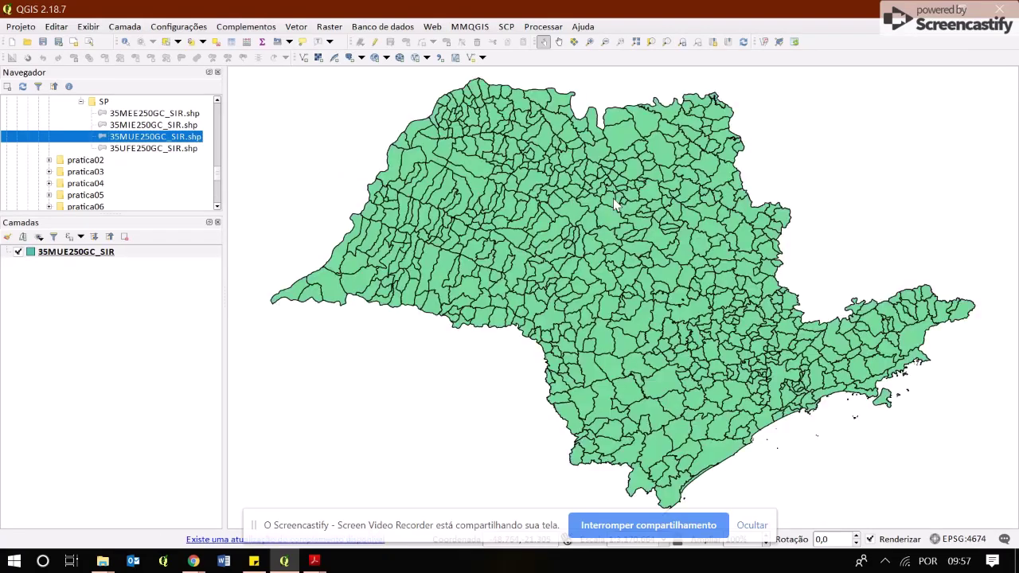
Open the properties of the 35MUE250GC_SIR layer and make its simple fill transparent
left_click(118, 255)
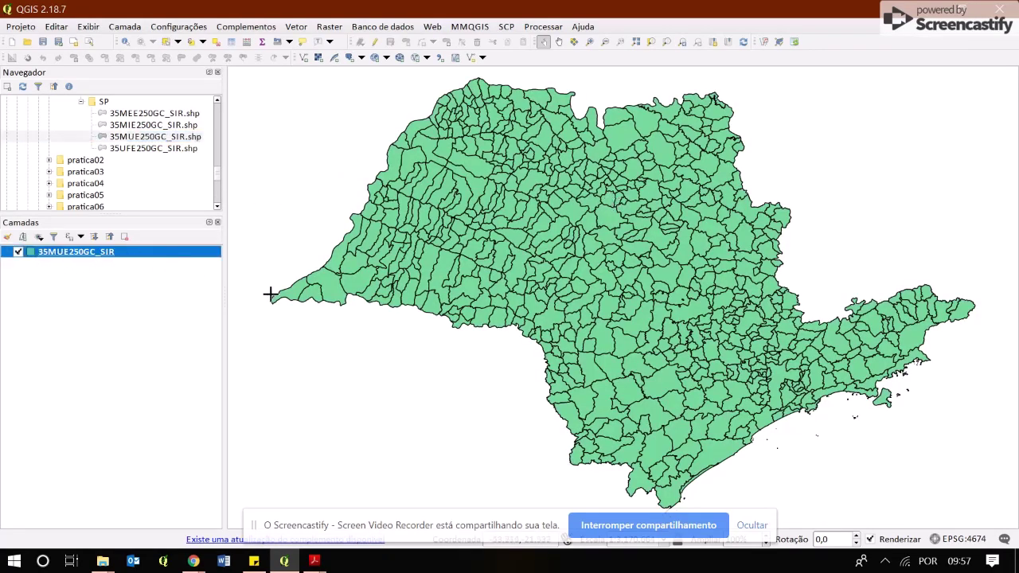
right_click(86, 255)
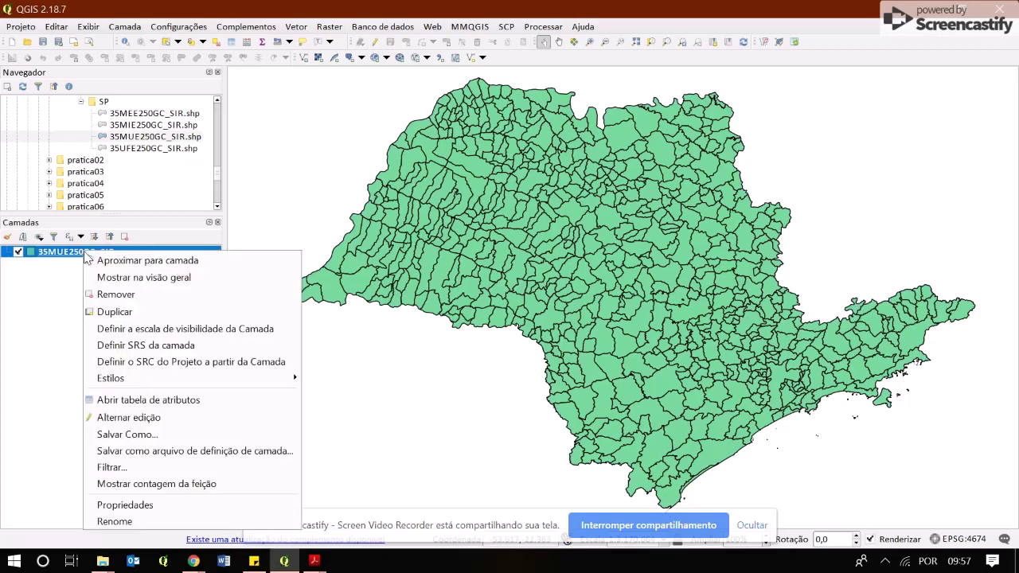
left_click(234, 507)
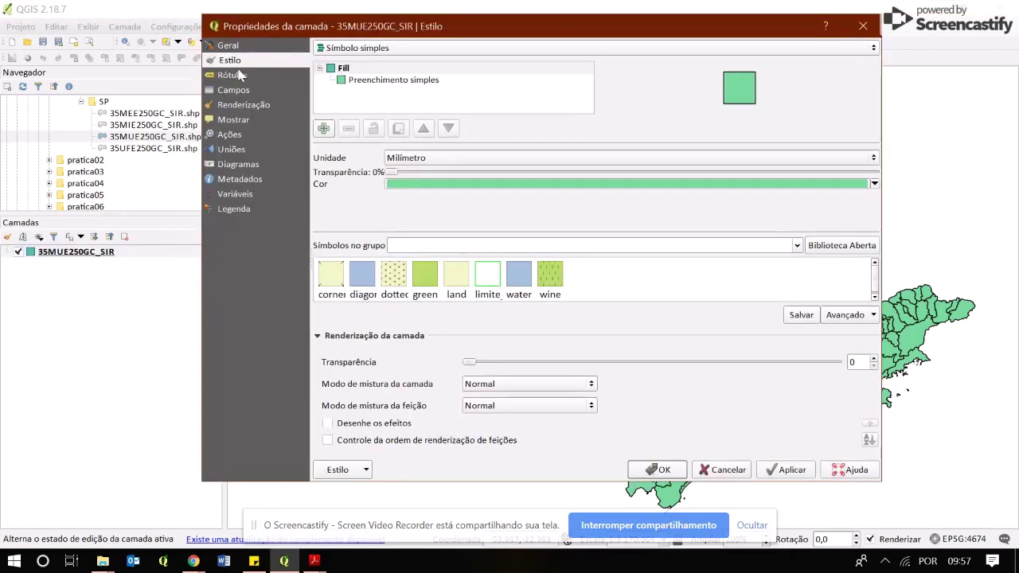
left_click(376, 81)
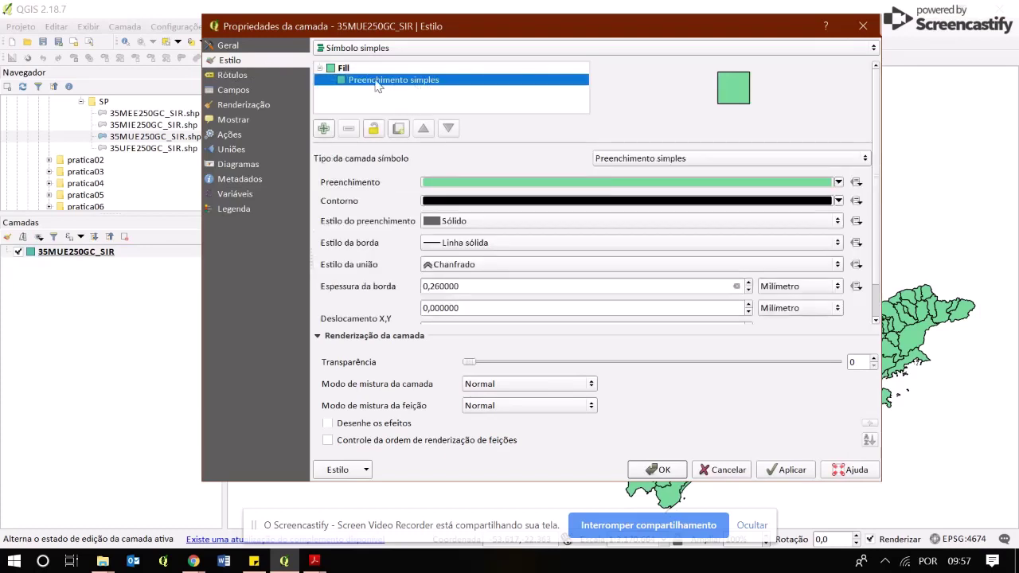
left_click(839, 183)
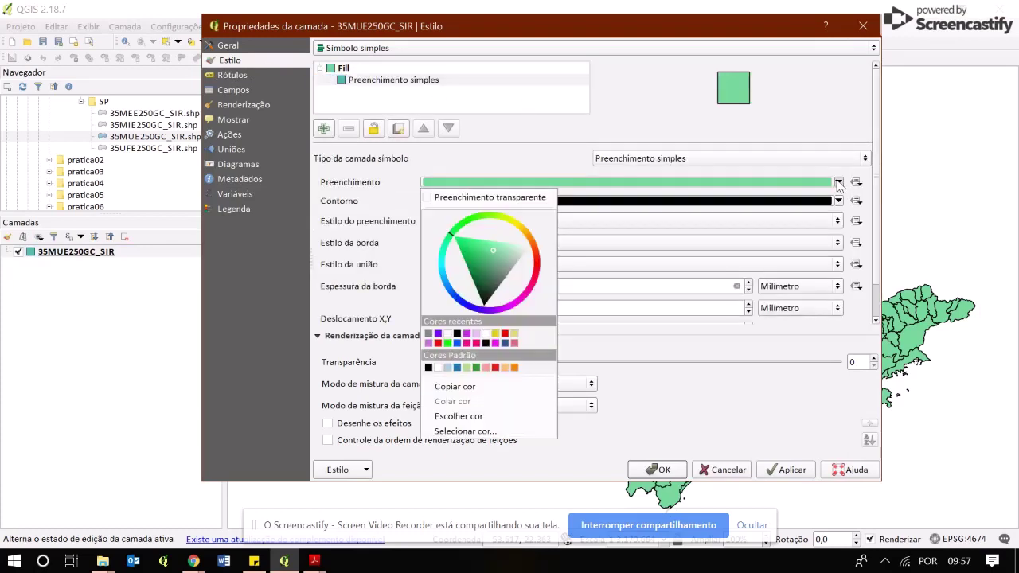
left_click(522, 202)
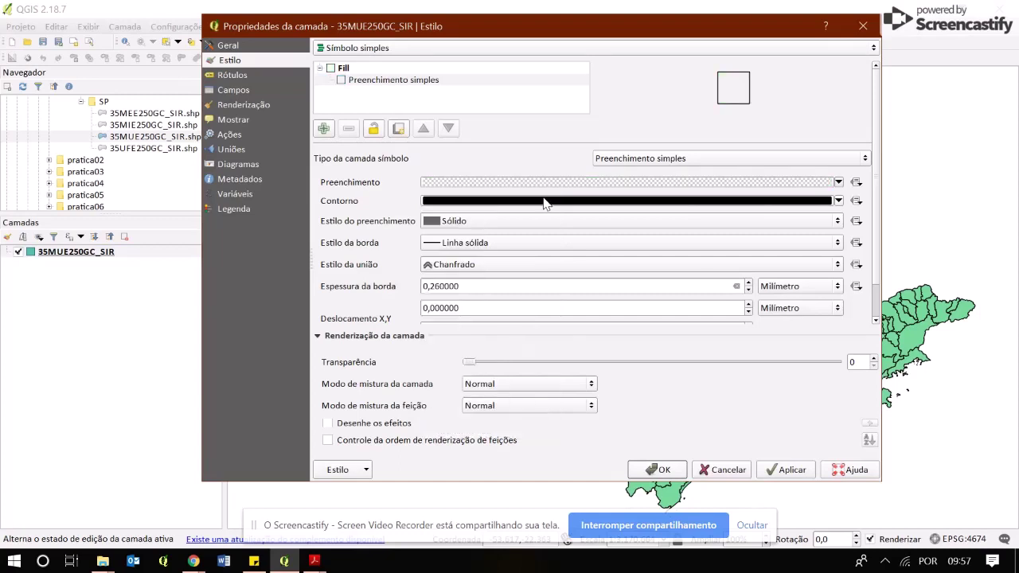
Set the outline colour of the municipality layer to grey #858585 and apply the style
left_click(770, 202)
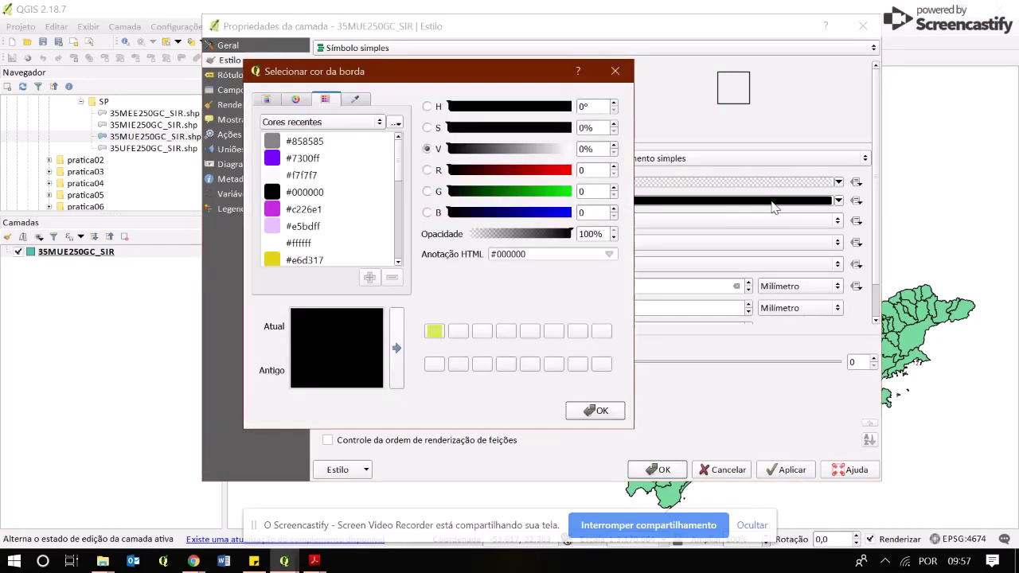
left_click(289, 145)
left_click(596, 414)
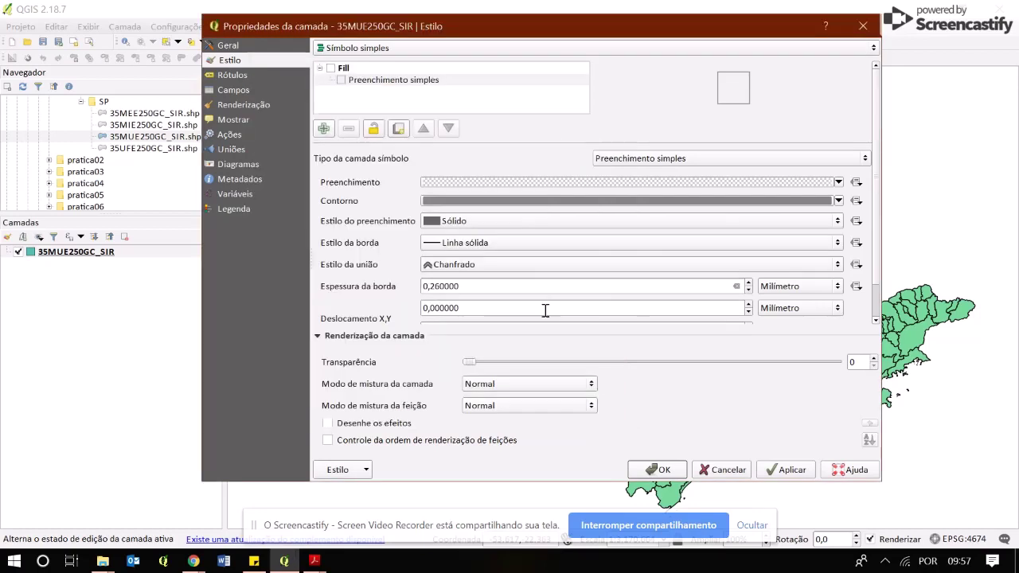
left_click(482, 285)
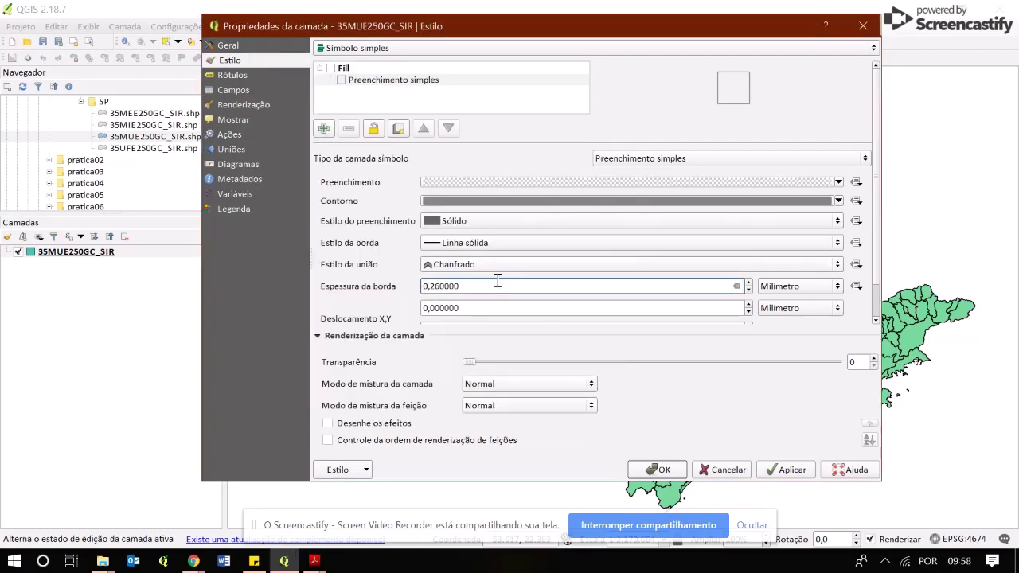
left_click_drag(480, 285, 414, 285)
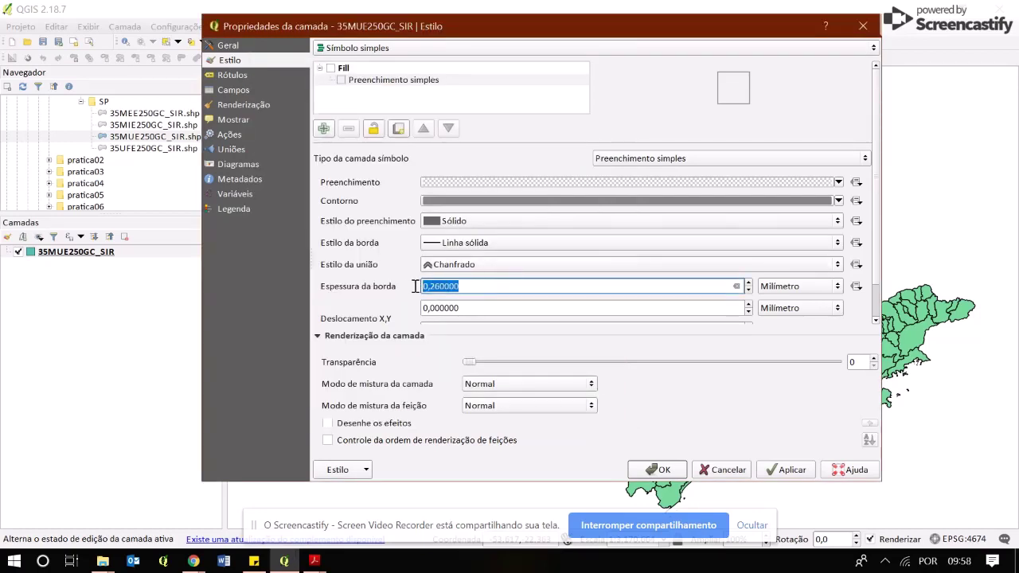
left_click(466, 285)
left_click(788, 470)
mouse_move(736, 30)
left_mouse_down()
mouse_move(386, 61)
mouse_move(720, 36)
left_mouse_up()
Turn on labels for the 35MUE250GC_SIR layer, using the NM_MUNICIP field
left_click(267, 83)
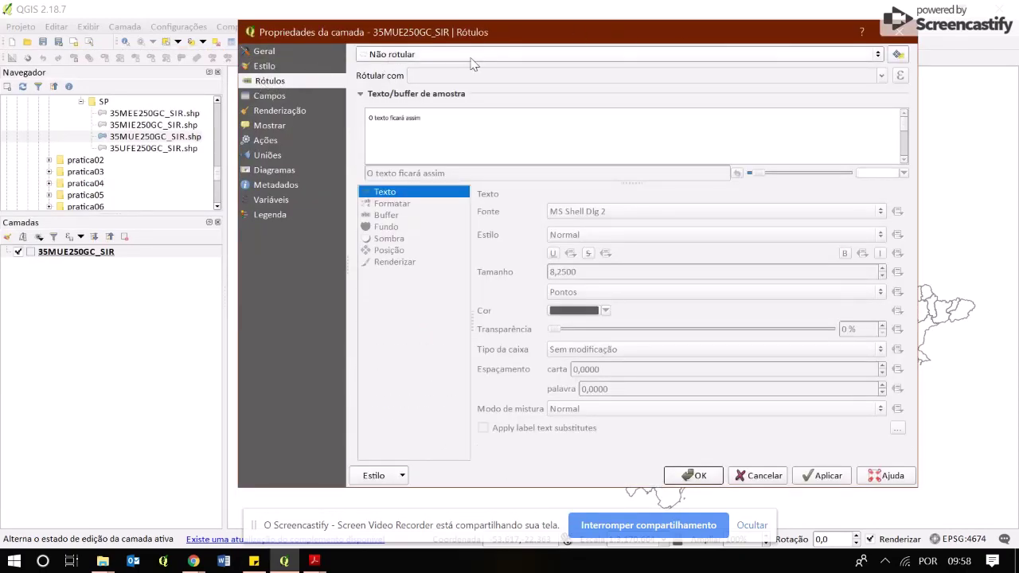
left_click(386, 57)
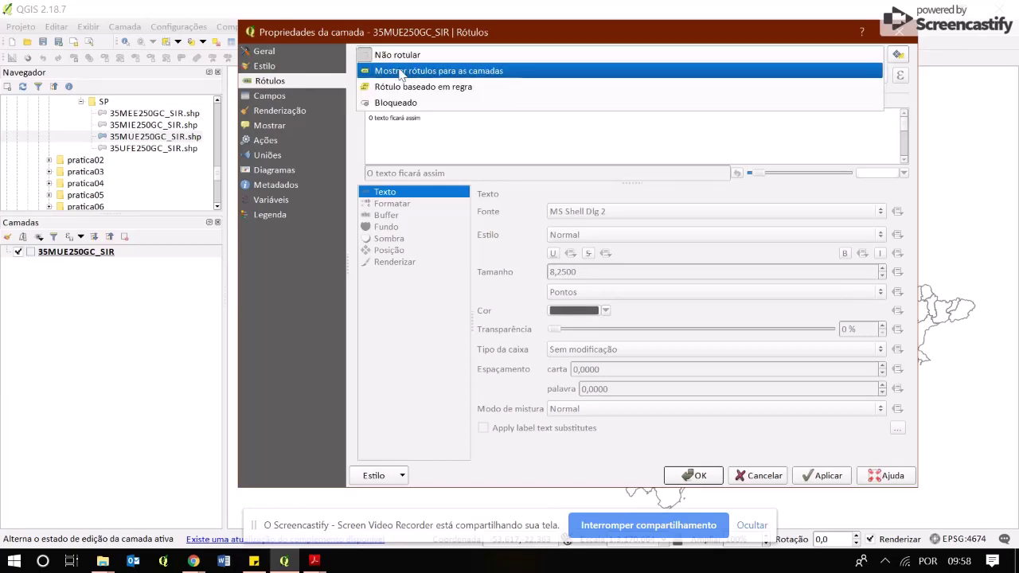
left_click(497, 72)
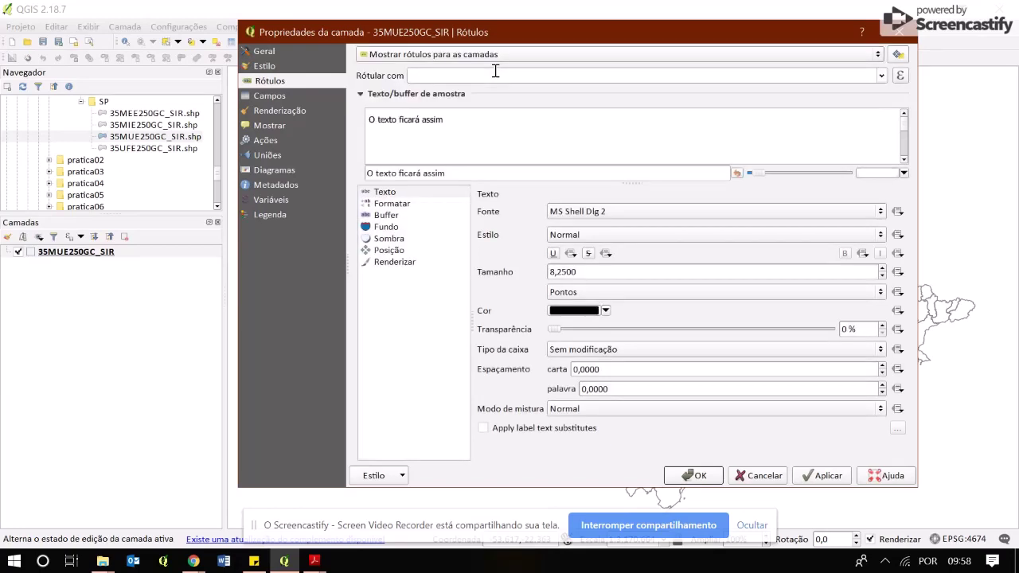
left_click(884, 76)
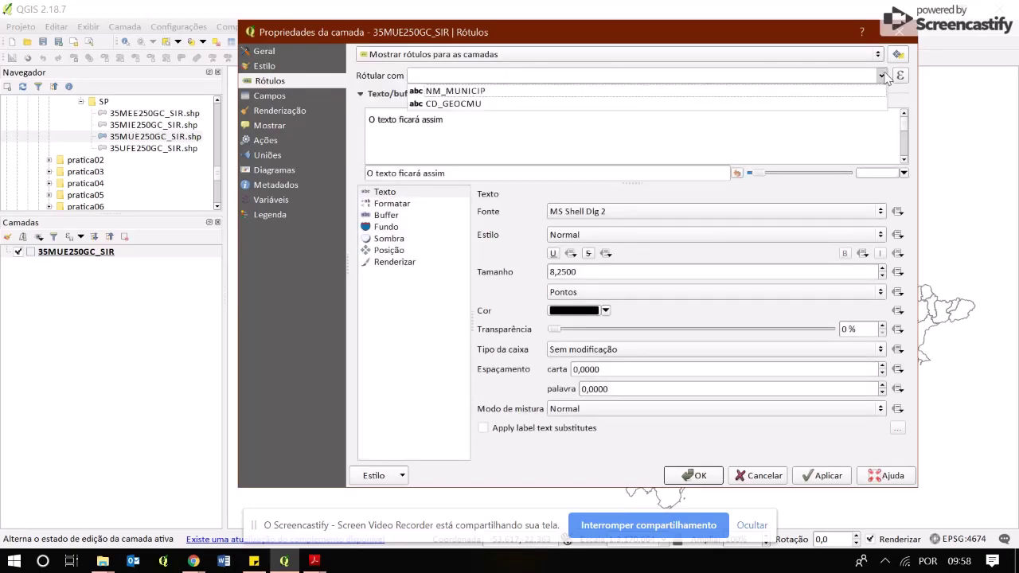
left_click(499, 95)
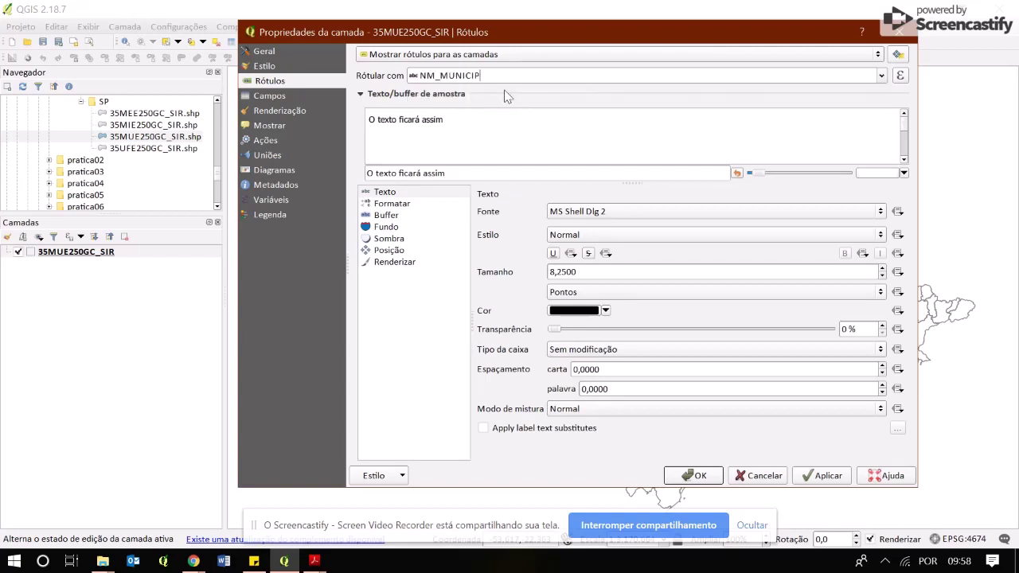
Set the municipality label size to 6 points, apply it and close the layer properties
double_click(559, 270)
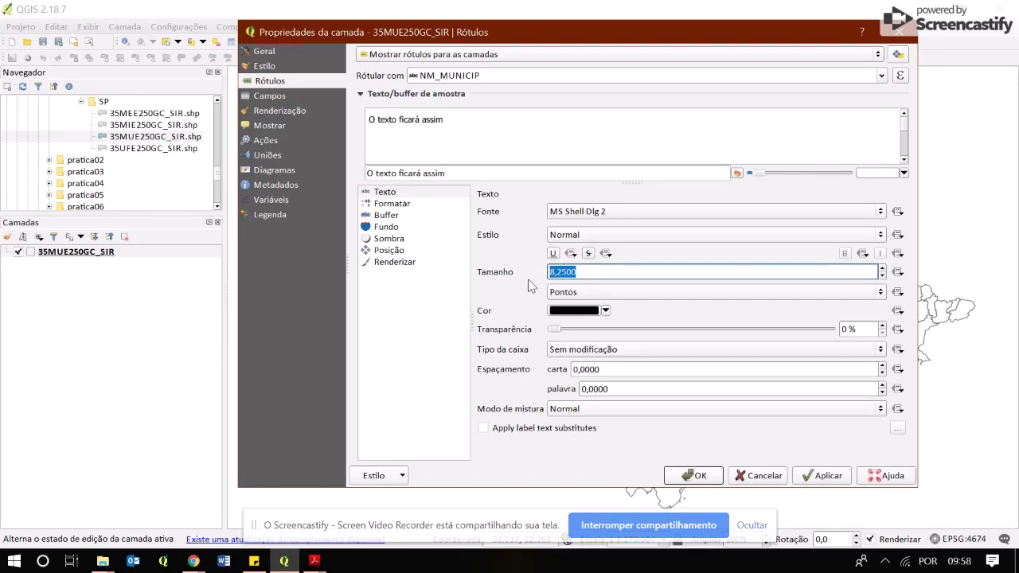
type("6")
left_click(823, 481)
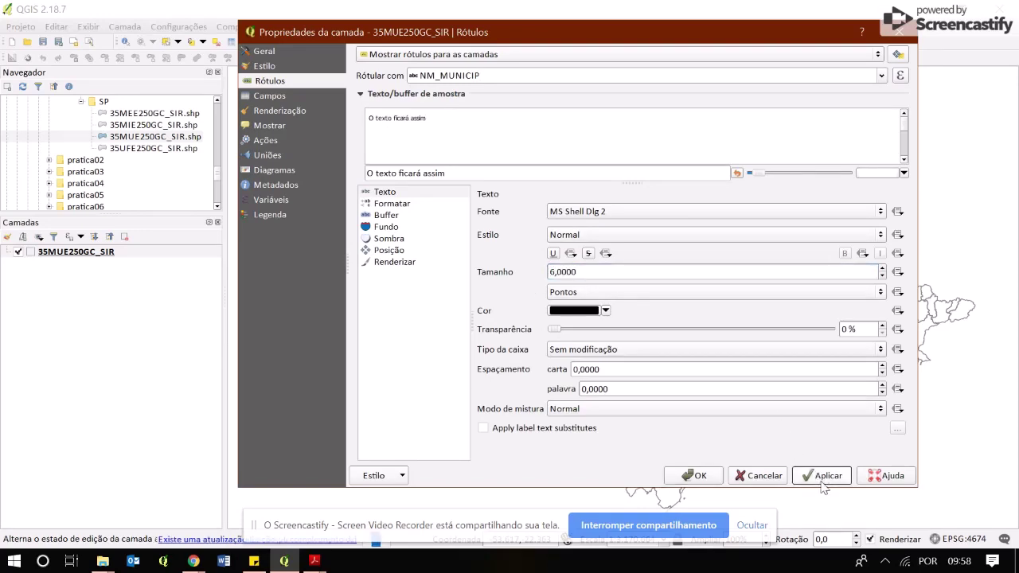
left_click_drag(801, 37, 863, 365)
left_click_drag(563, 351, 473, 36)
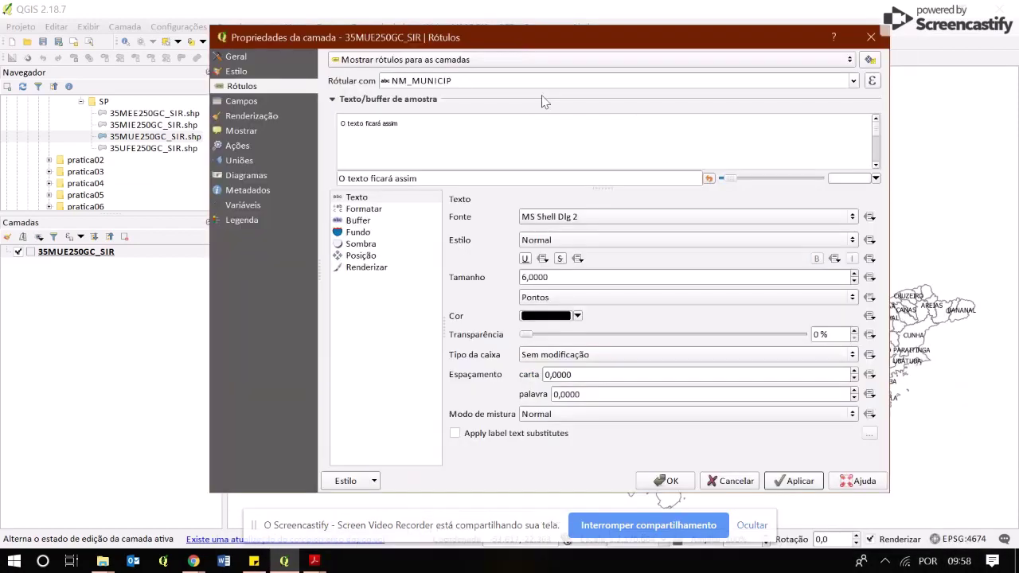
left_click(667, 482)
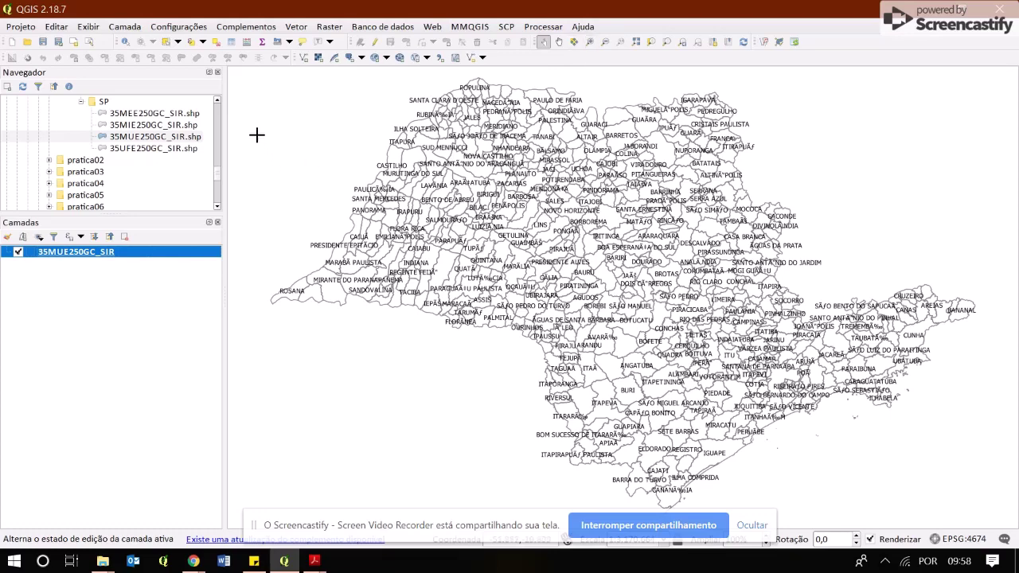
Examine the labelled municipalities in western São Paulo and the DRS XI Presidente Prudente region map in boletim__assist_oncol_rras_11.pdf in Adobe Acrobat Reader
left_click(591, 43)
left_click_drag(260, 137, 484, 392)
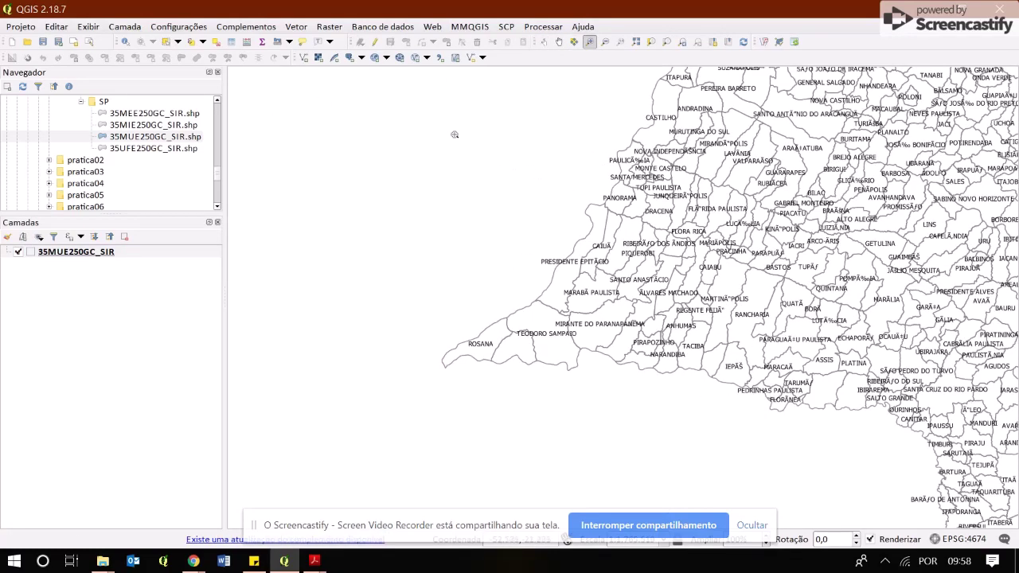
left_click_drag(396, 96, 932, 446)
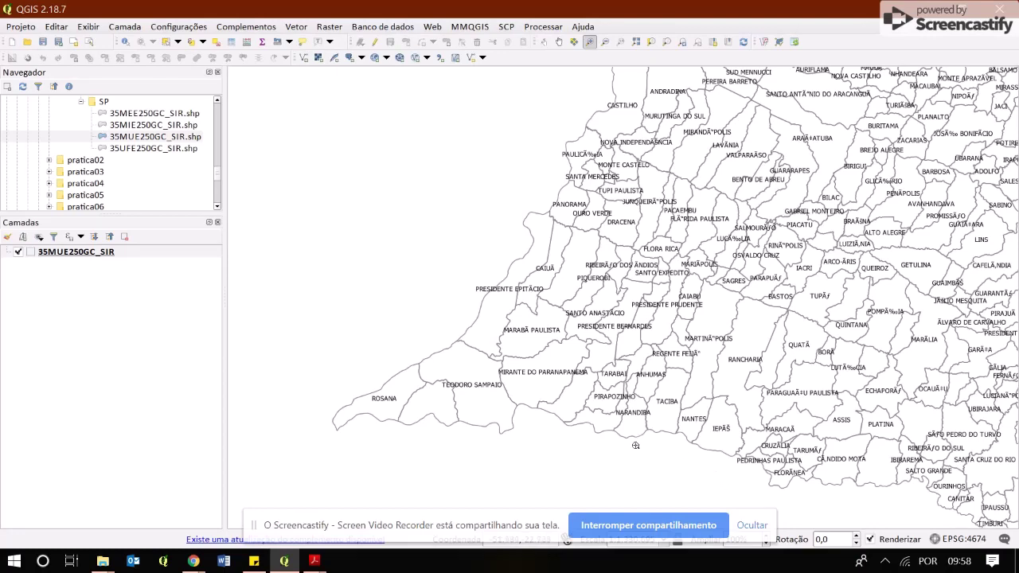
mouse_move(314, 561)
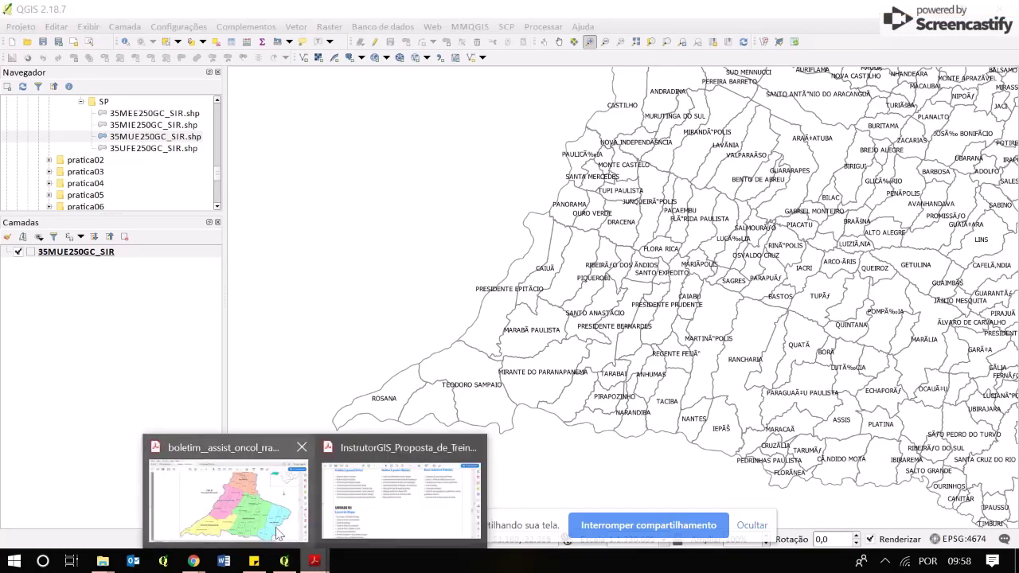
left_click(258, 502)
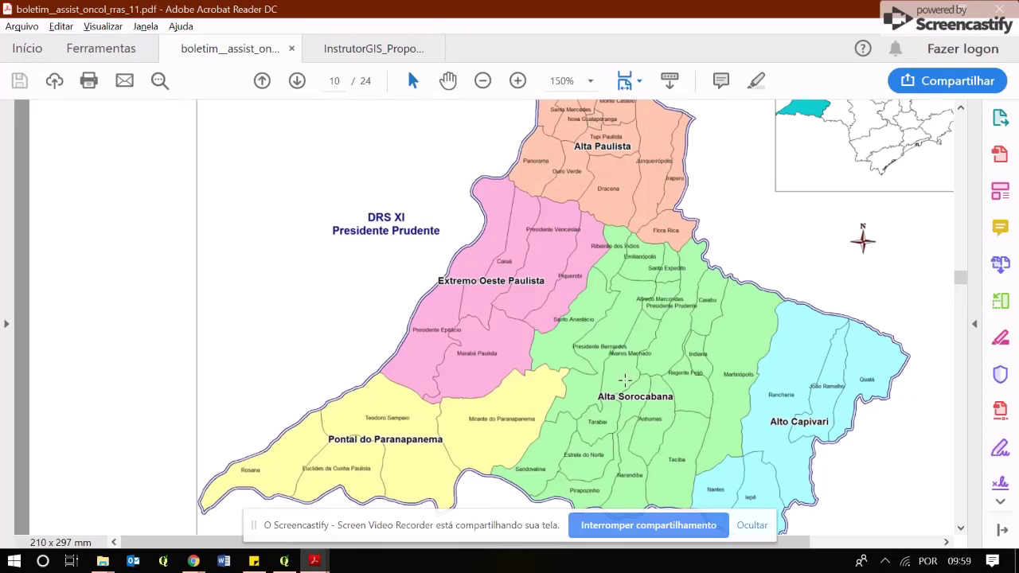
scroll(625, 380, "down", 1, "ctrl")
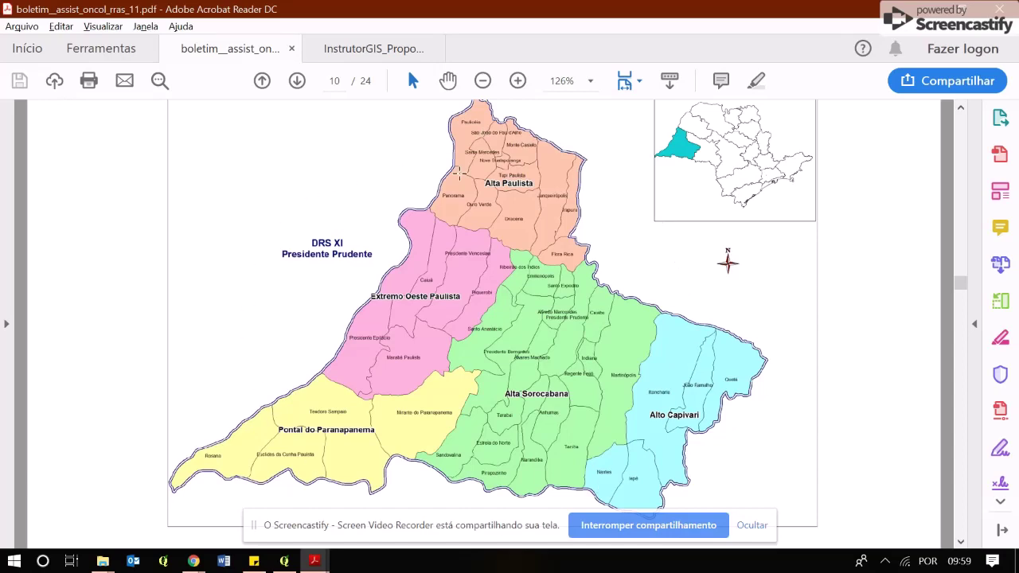
Switch back to QGIS and add 35MIE250GC_SIR.shp from the SP folder to the map
left_click(284, 560)
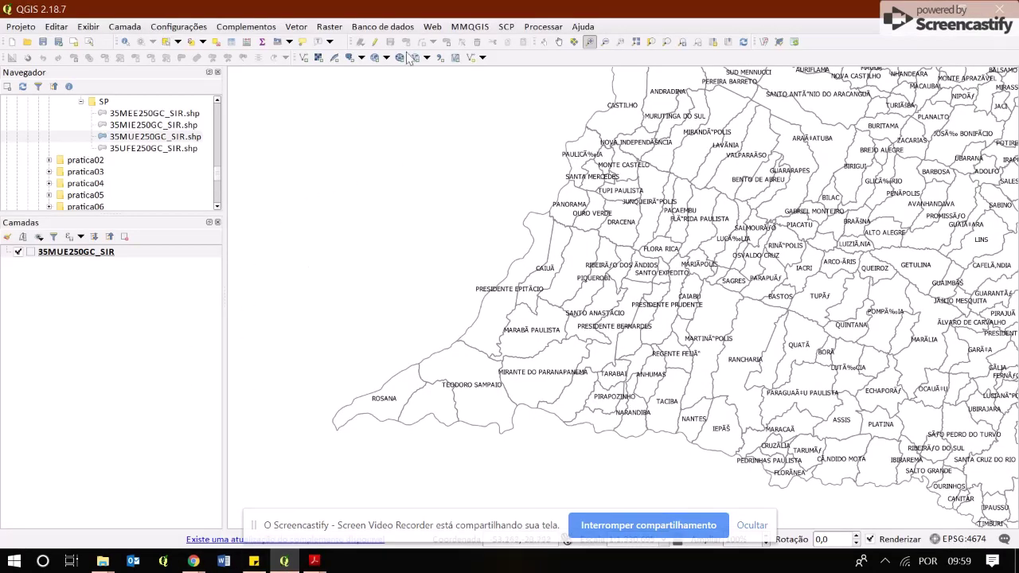
left_click(130, 125)
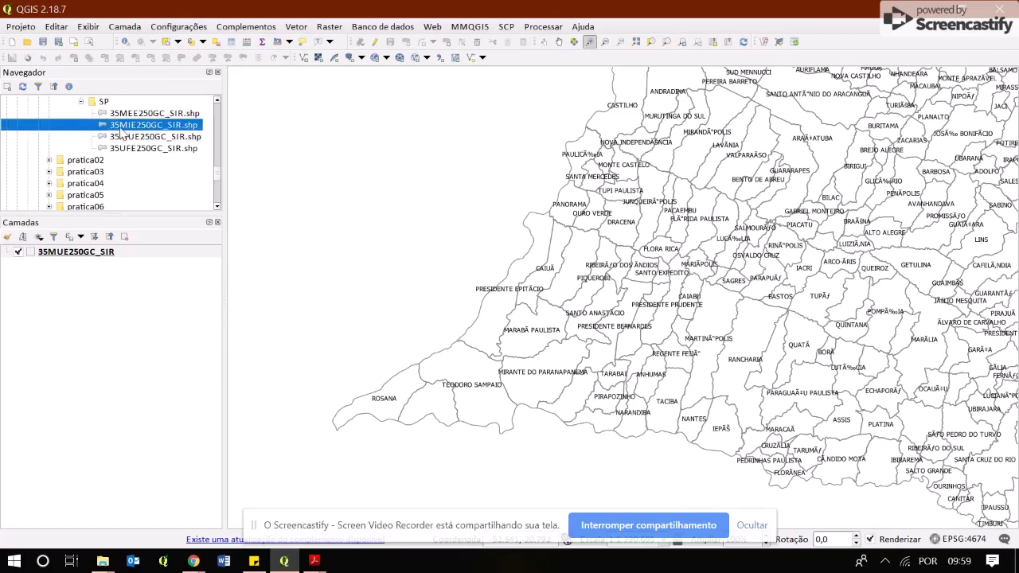
left_click_drag(121, 134, 398, 136)
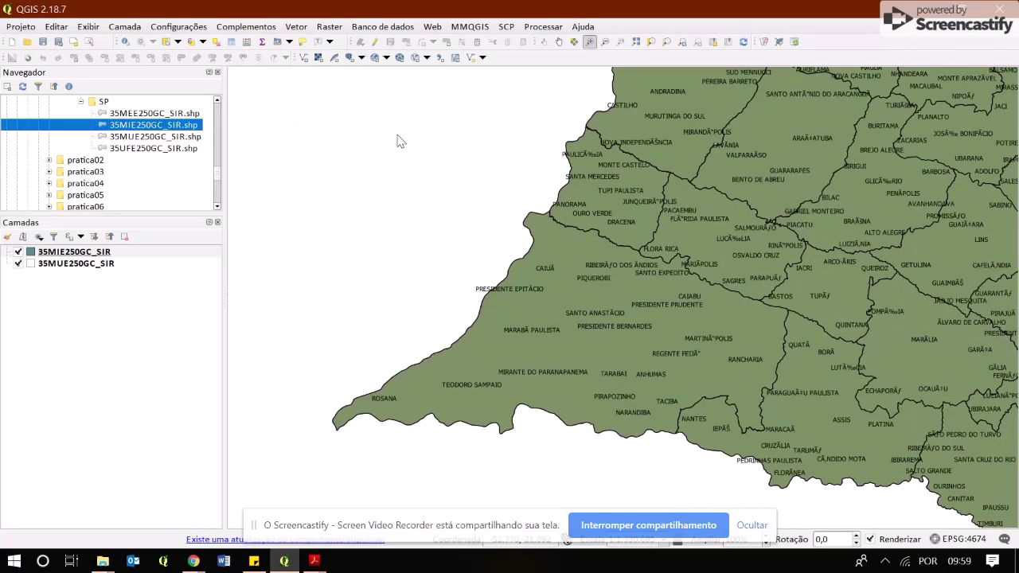
Open the 35MIE250GC_SIR layer's style properties and make its simple fill transparent
left_click(63, 256)
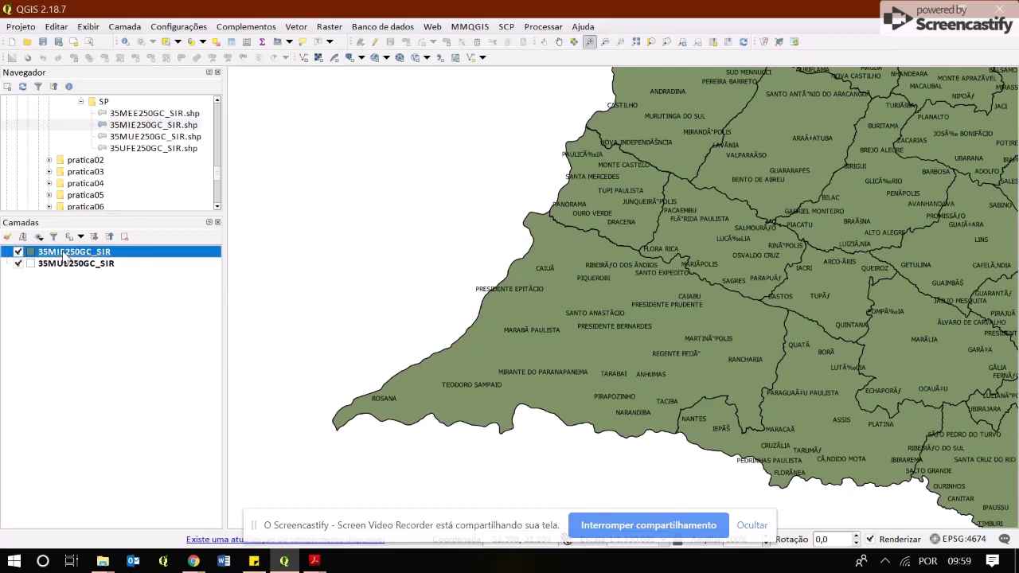
right_click(63, 253)
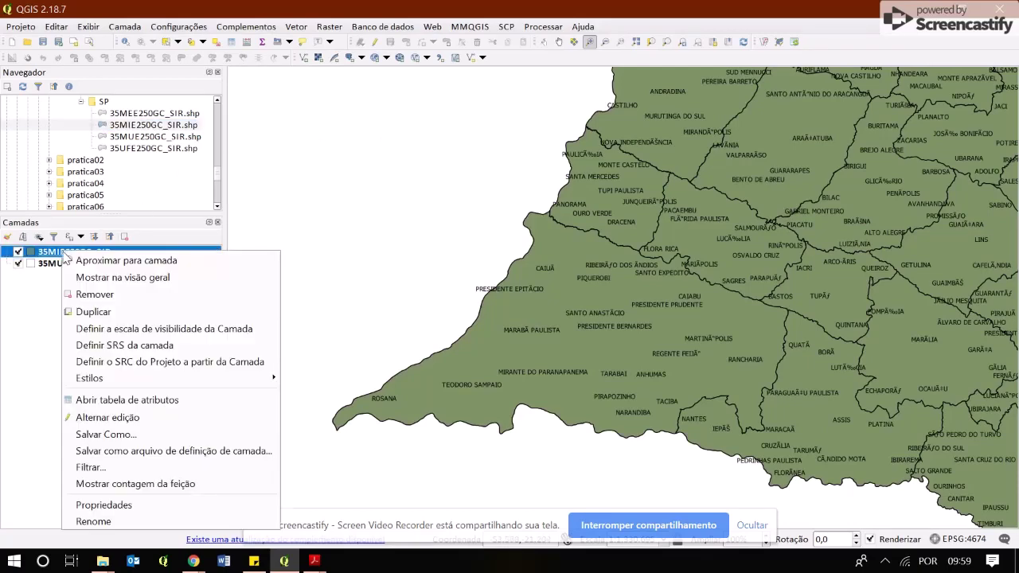
left_click(175, 509)
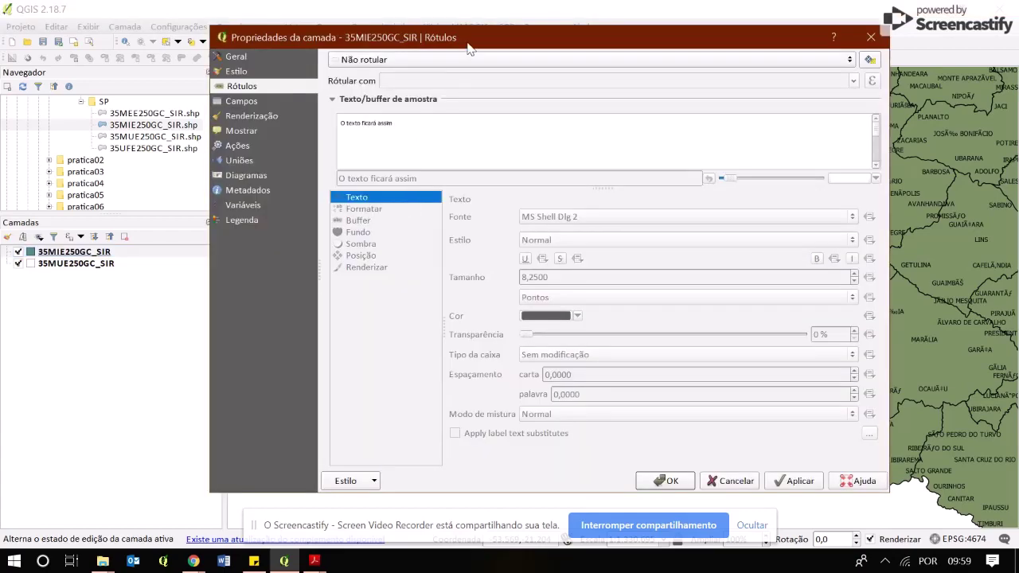
left_click_drag(469, 50, 442, 29)
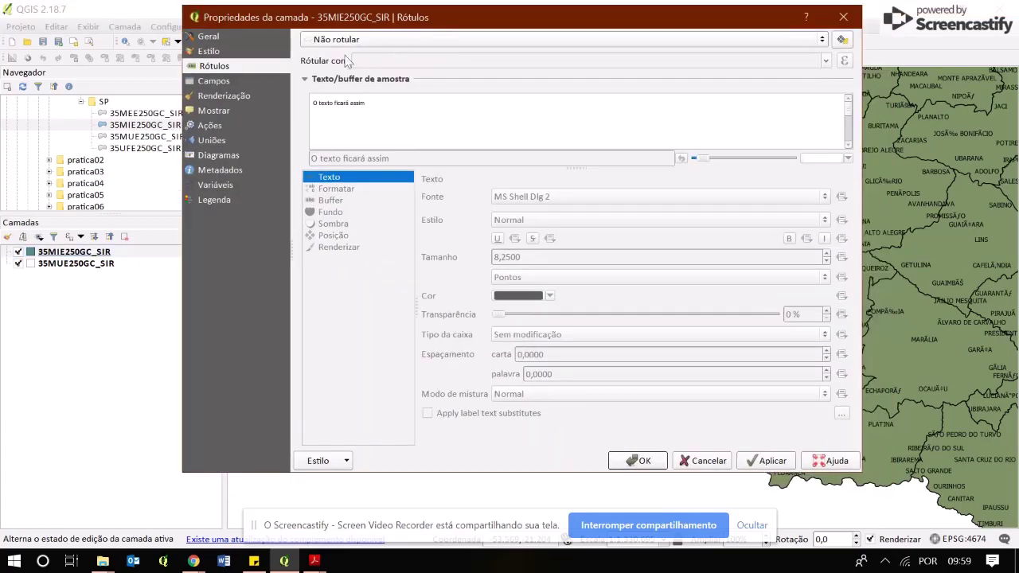
left_click(239, 53)
left_click(390, 71)
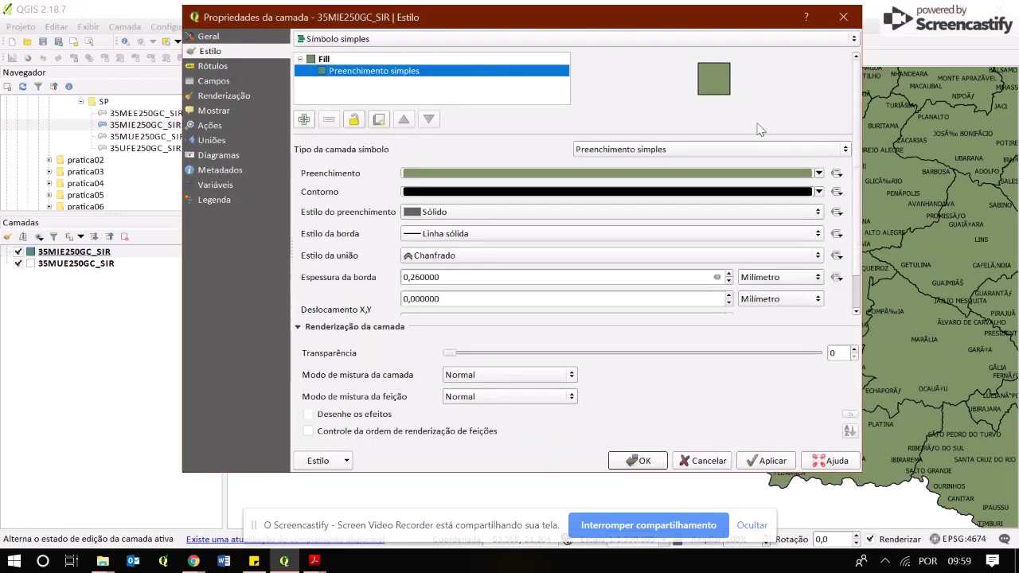
left_click(819, 174)
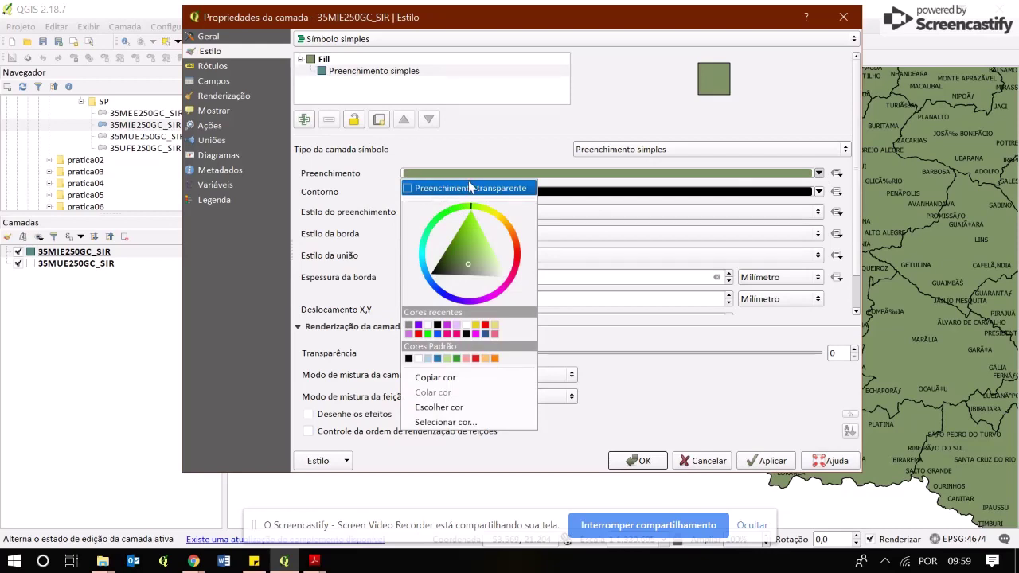
left_click(458, 189)
Set the outline colour of the 35MIE250GC_SIR layer to red, #ff0000
left_click(449, 193)
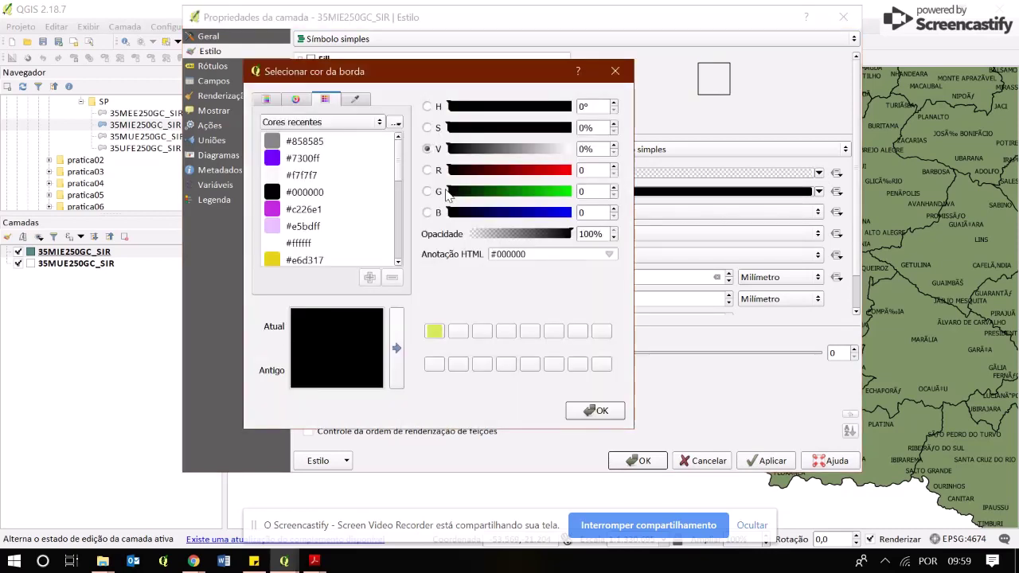
scroll(397, 173, "down", 2)
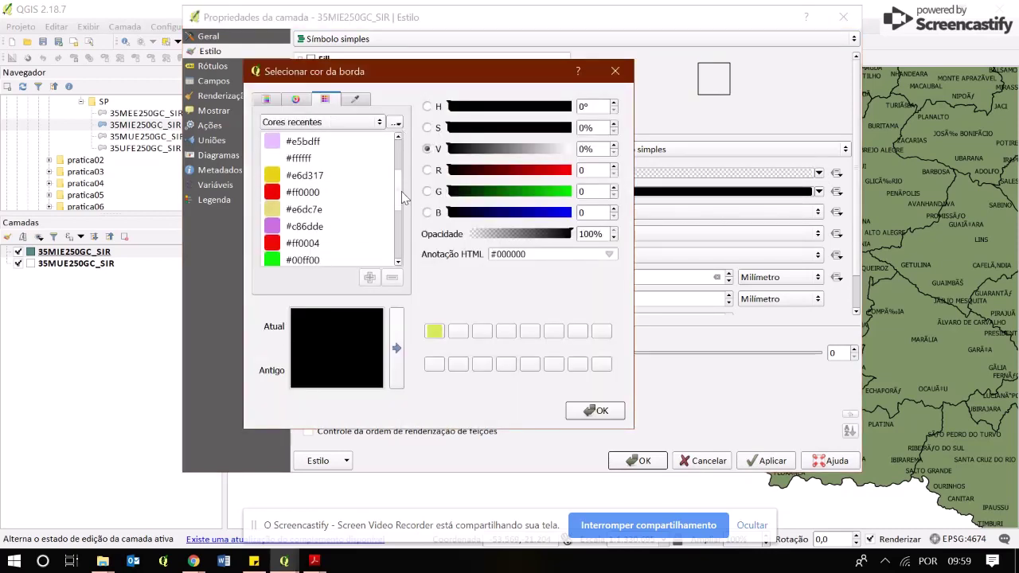
left_click(301, 198)
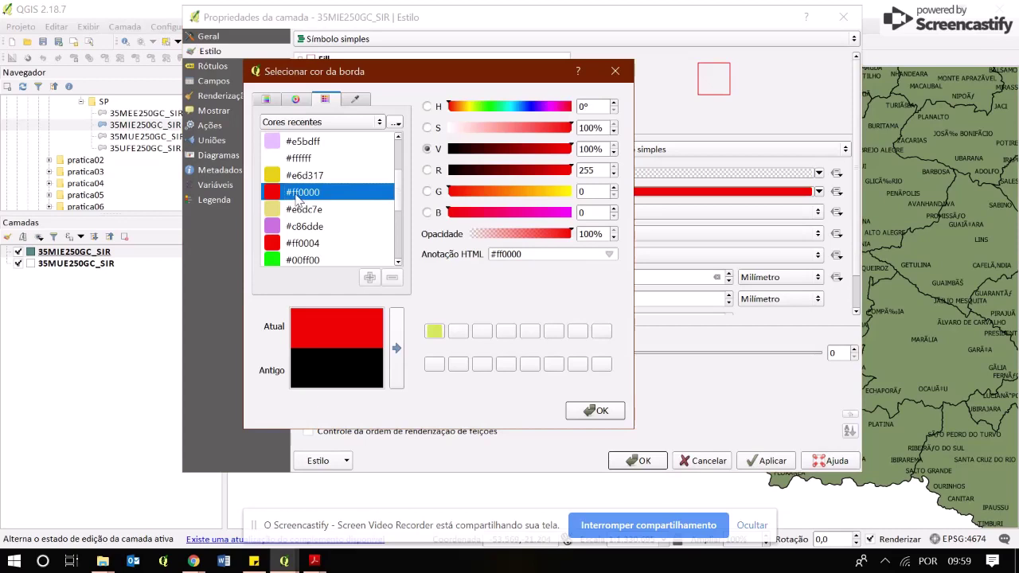
left_click(619, 412)
Set the outline width to 1 mm, apply the style and check the microregion boundaries on the map behind the dialog
left_click_drag(473, 277, 400, 277)
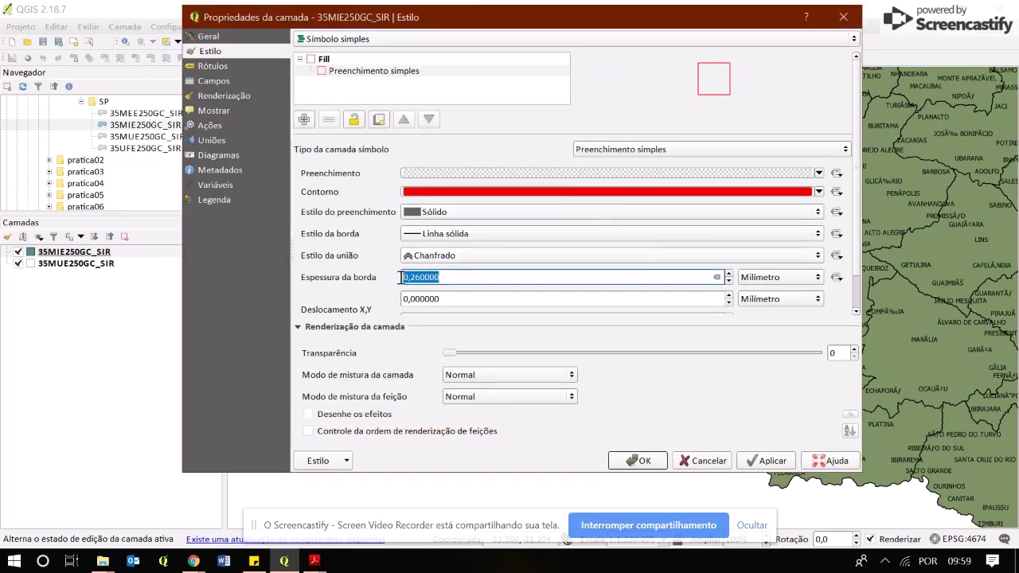
type("1")
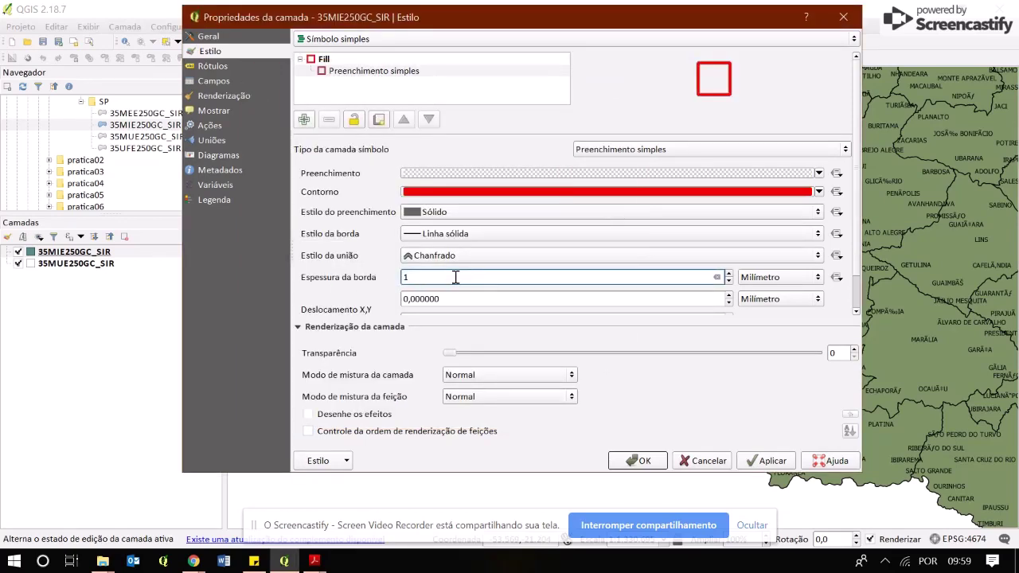
left_click(764, 460)
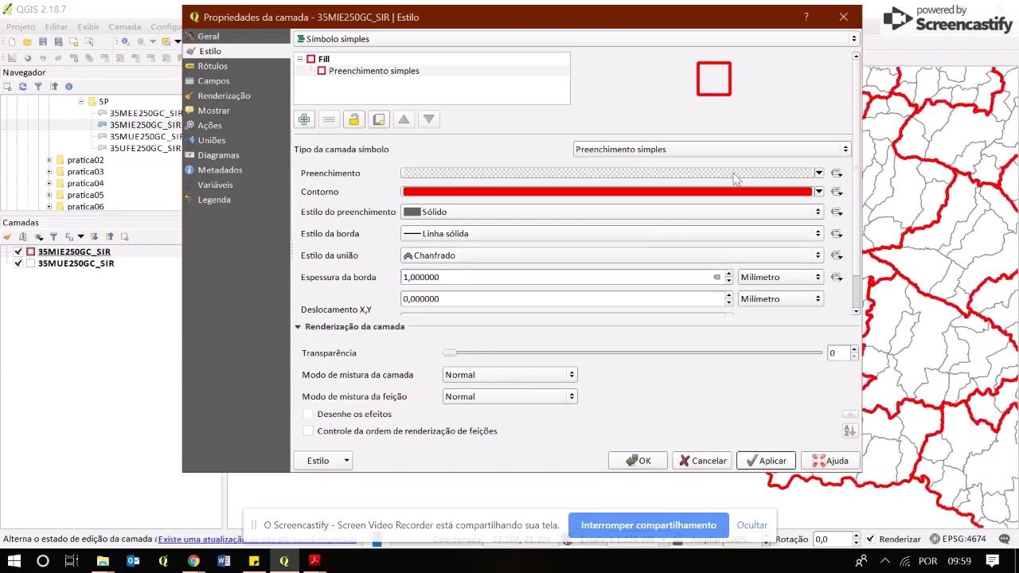
left_click_drag(737, 25, 319, 78)
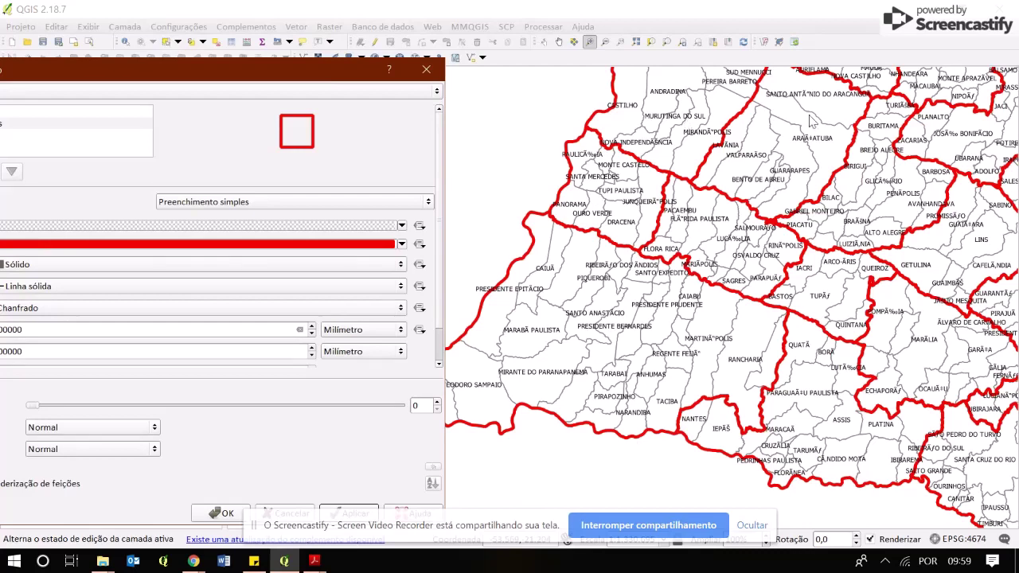
left_click_drag(270, 69, 755, 26)
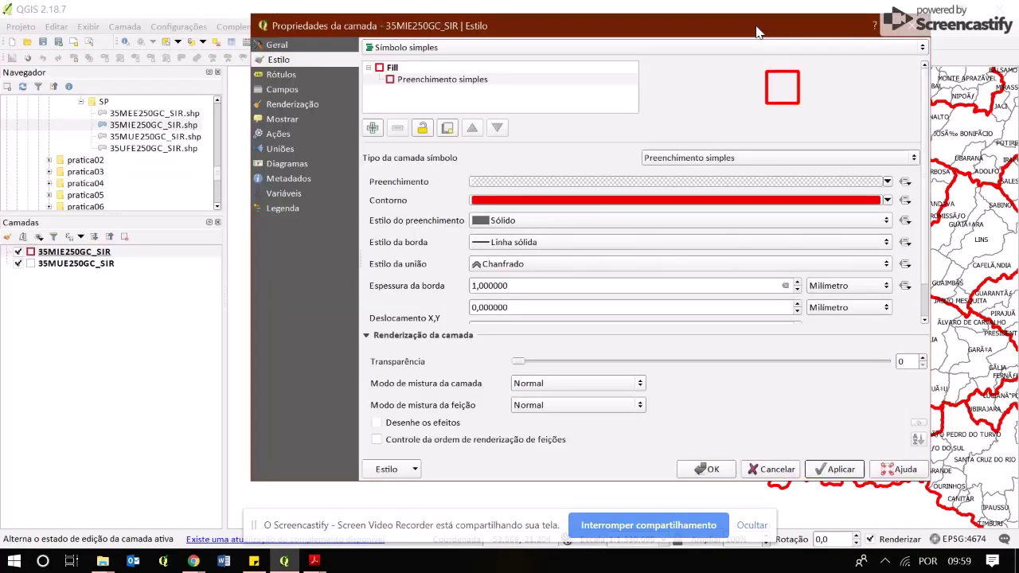
Turn on labels for the 35MIE250GC_SIR layer, using the NM_MICRO field
left_click(279, 75)
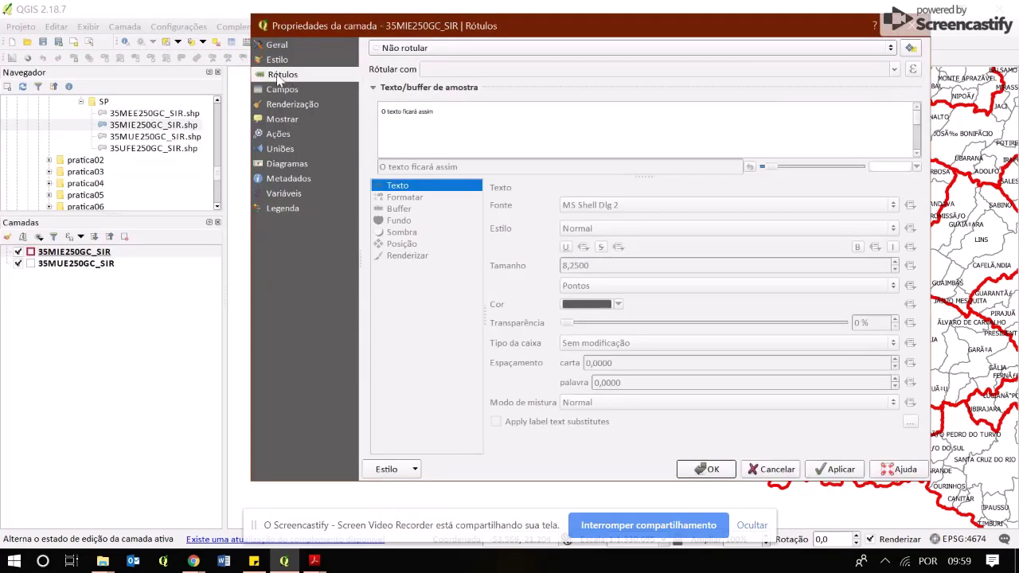
left_click(499, 49)
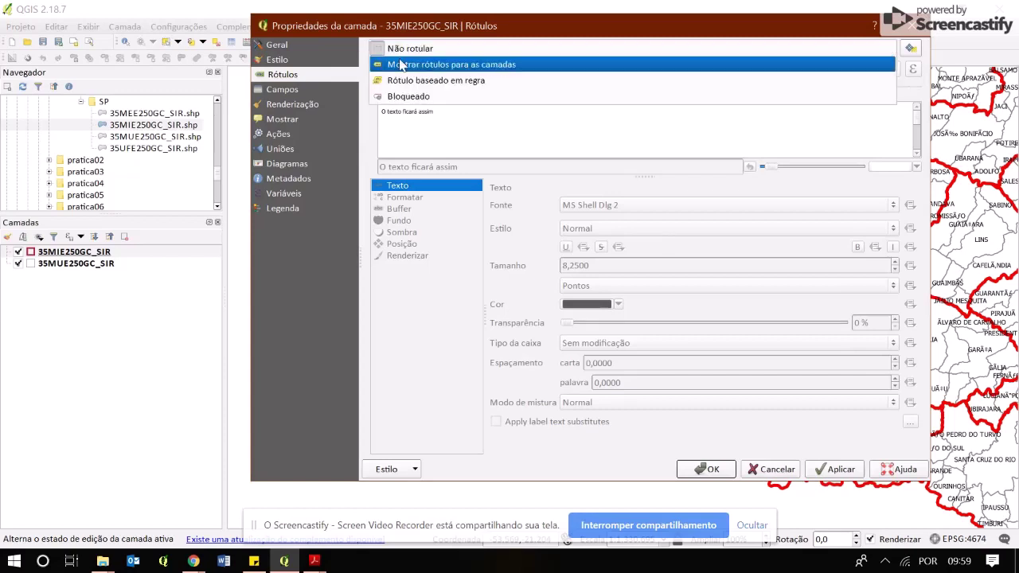
left_click(515, 67)
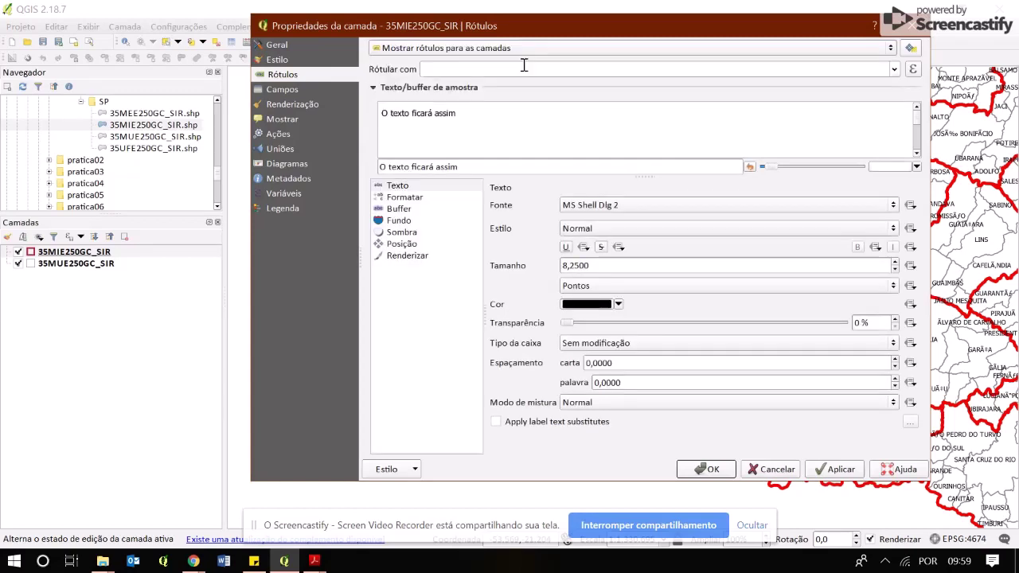
left_click(894, 70)
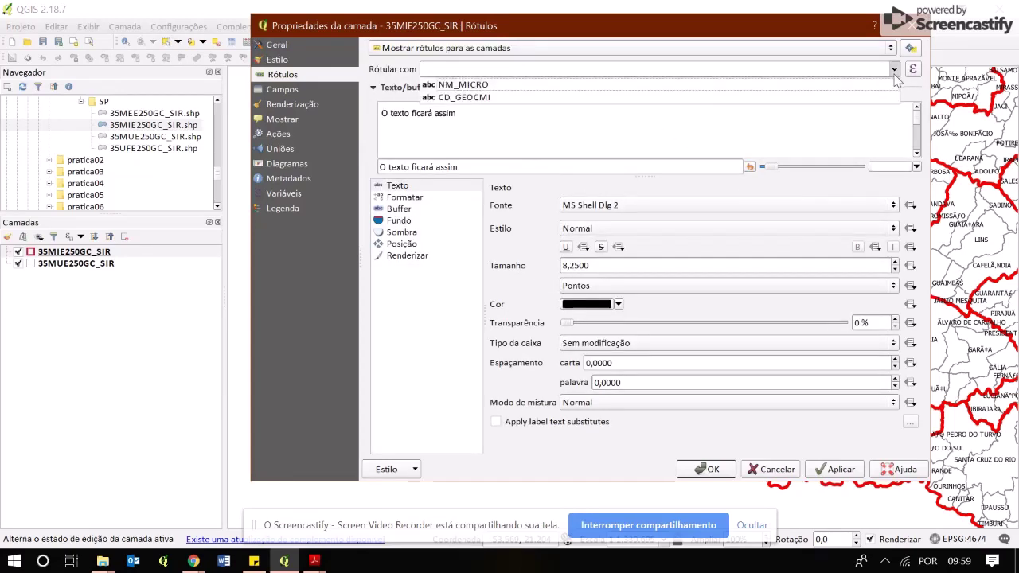
left_click(486, 81)
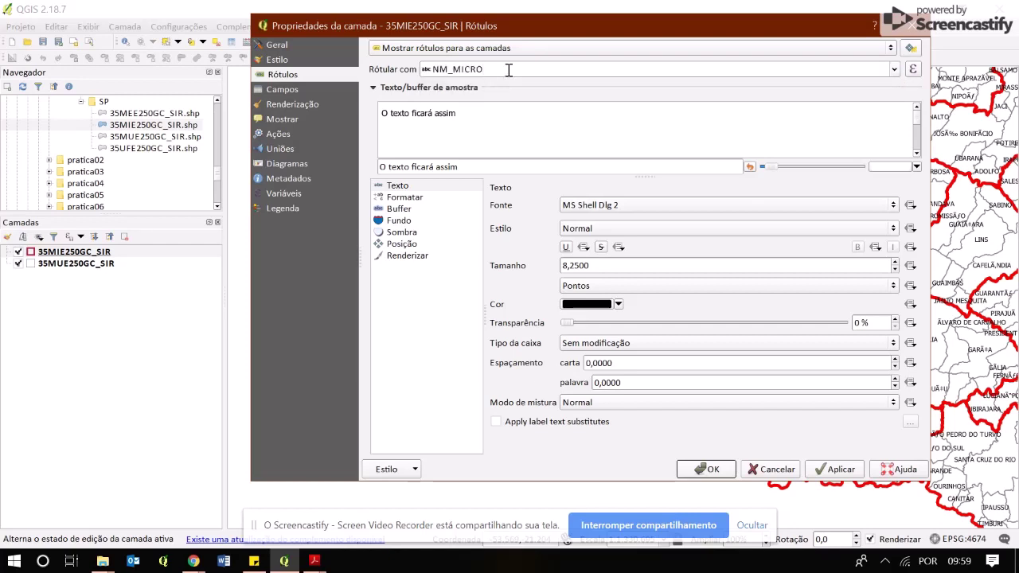
Set the microregion labels to 10 points in bold and close the layer properties with the changes accepted
double_click(577, 266)
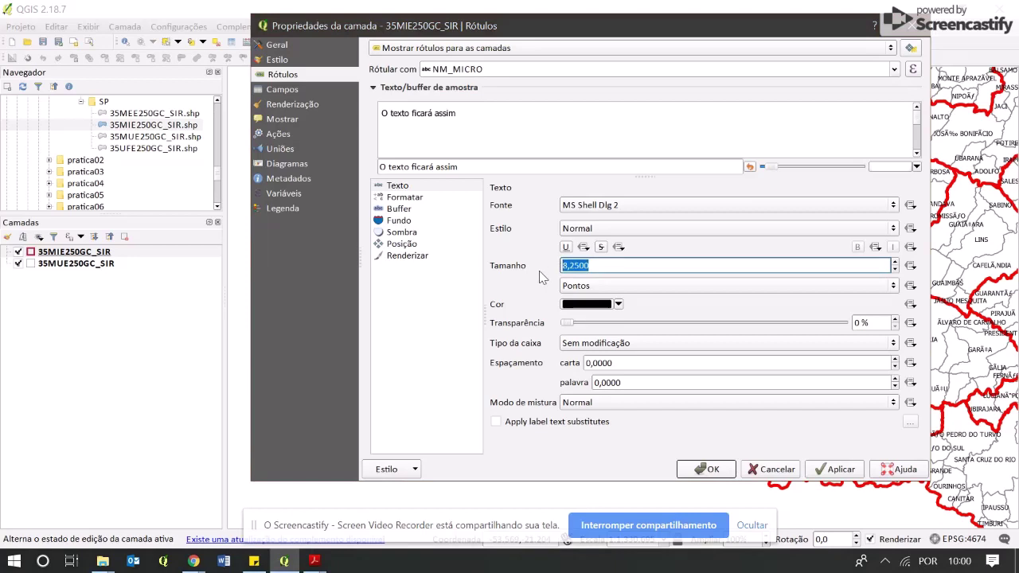
type("10")
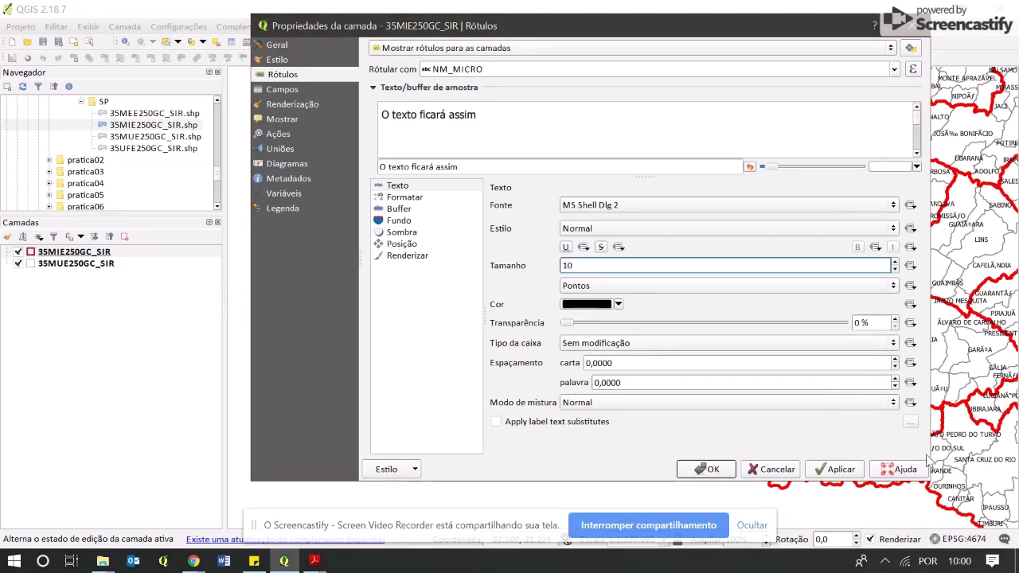
left_click(837, 469)
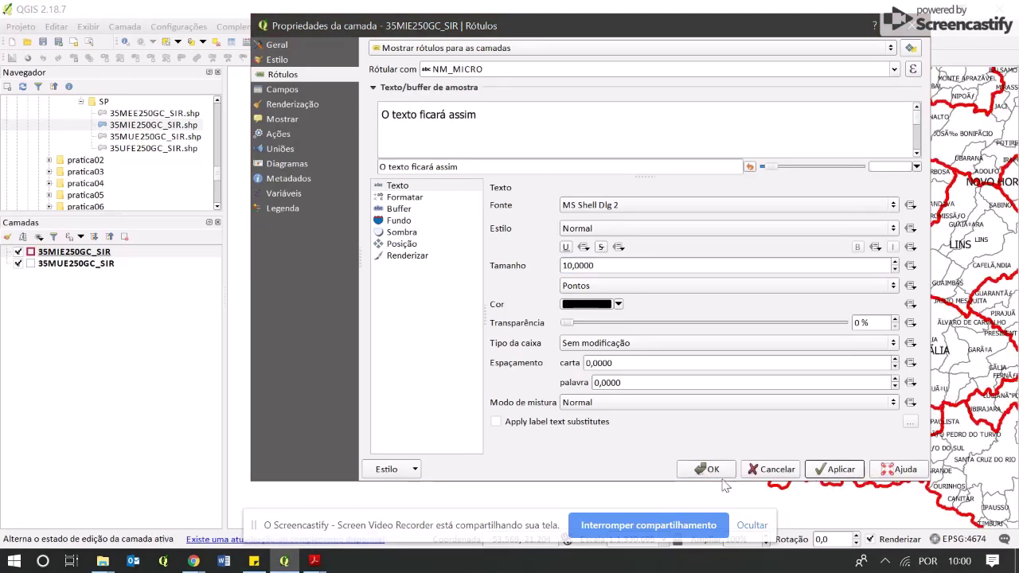
left_click(601, 231)
left_click(585, 244)
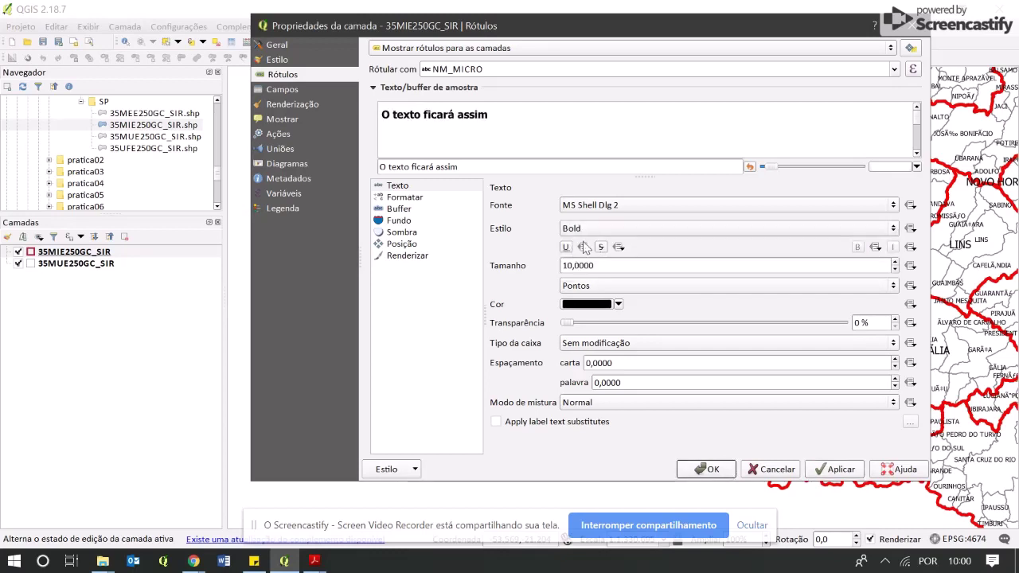
left_click(709, 469)
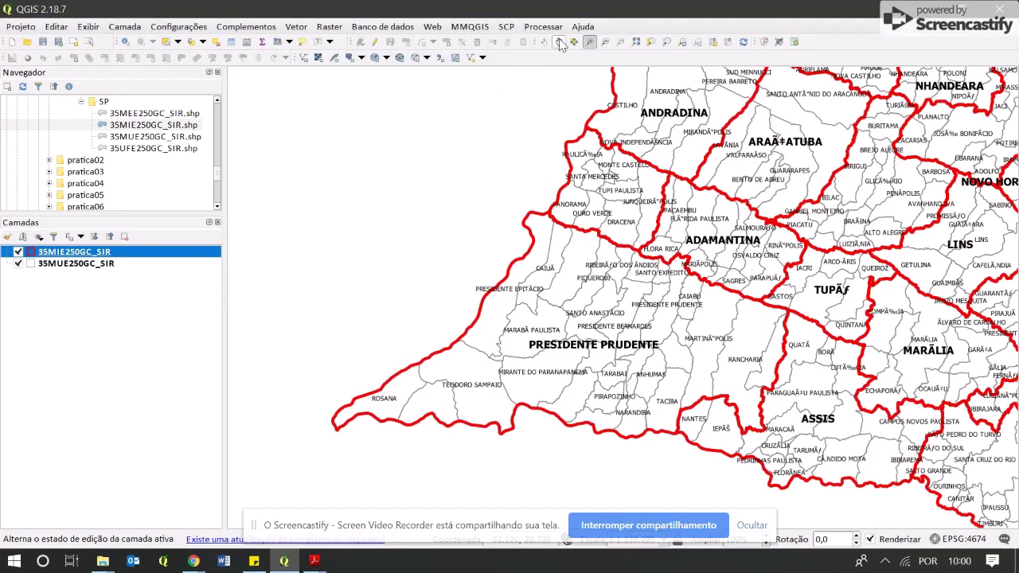
Examine the microregion boundaries and labels around Presidente Prudente, Dracena and Adamantina in western São Paulo
left_click_drag(489, 184, 418, 216)
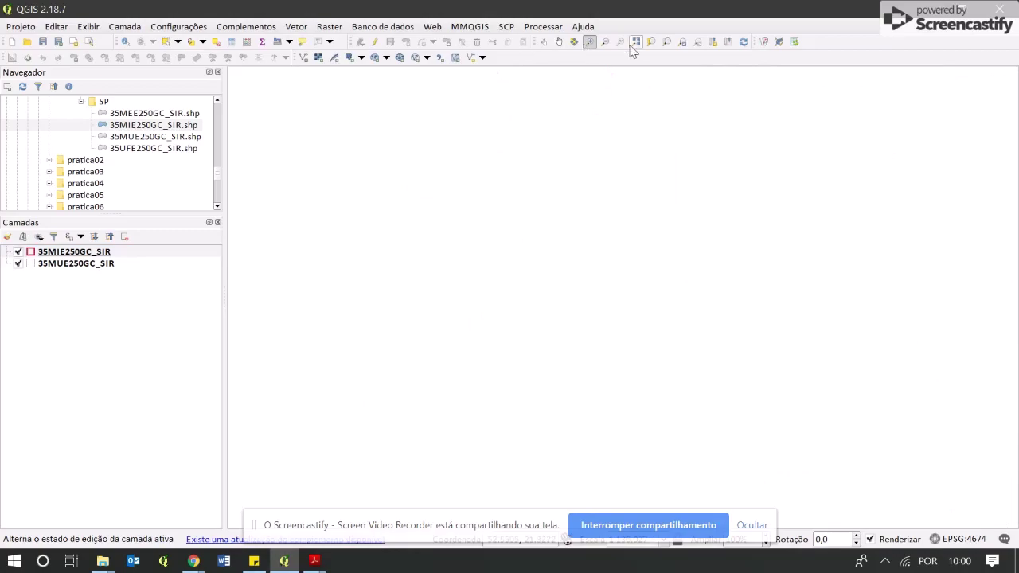
left_click(682, 42)
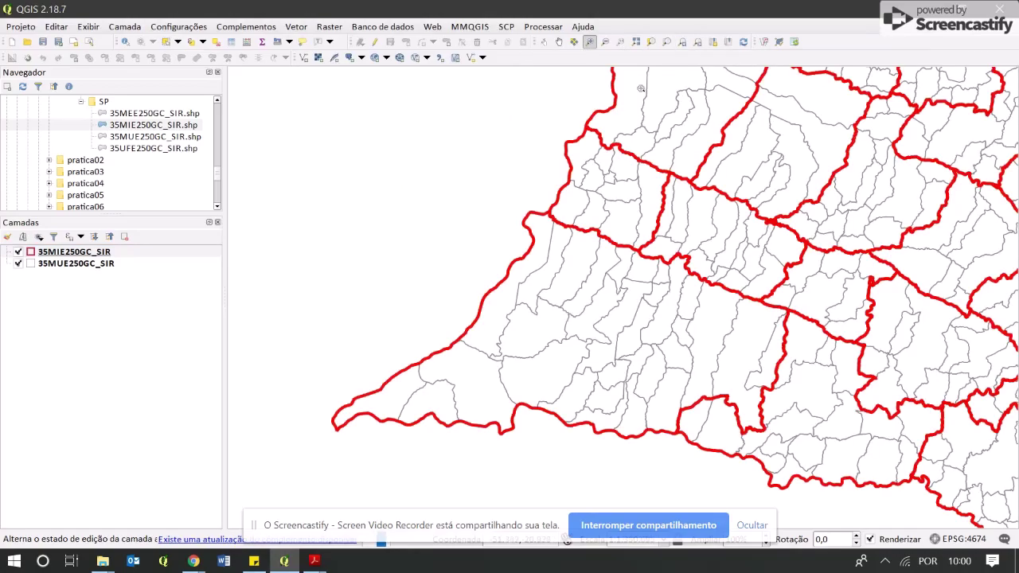
left_click(558, 42)
left_click_drag(502, 199, 424, 222)
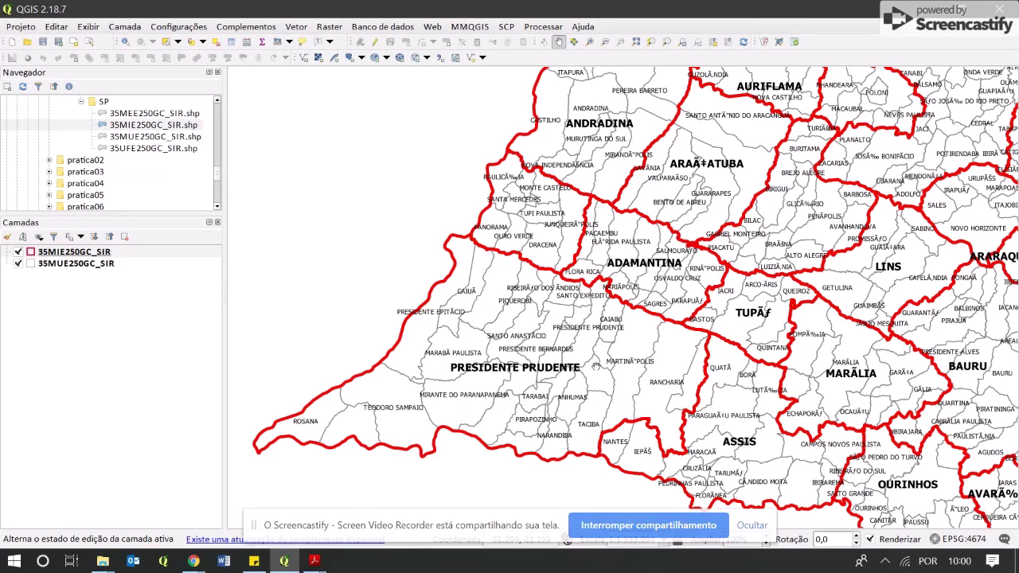
scroll(531, 217, "up", 1)
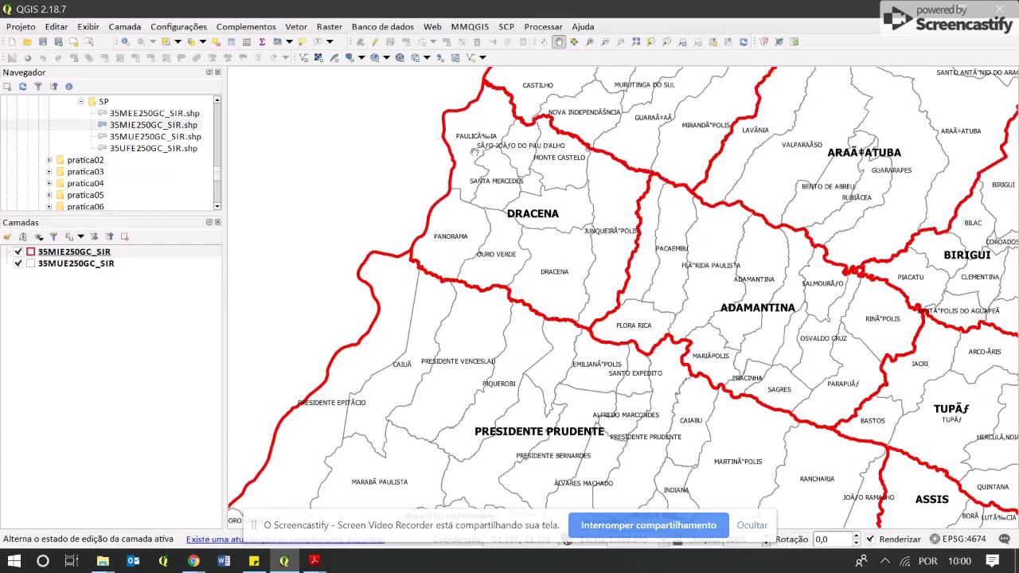
scroll(541, 265, "down", 1)
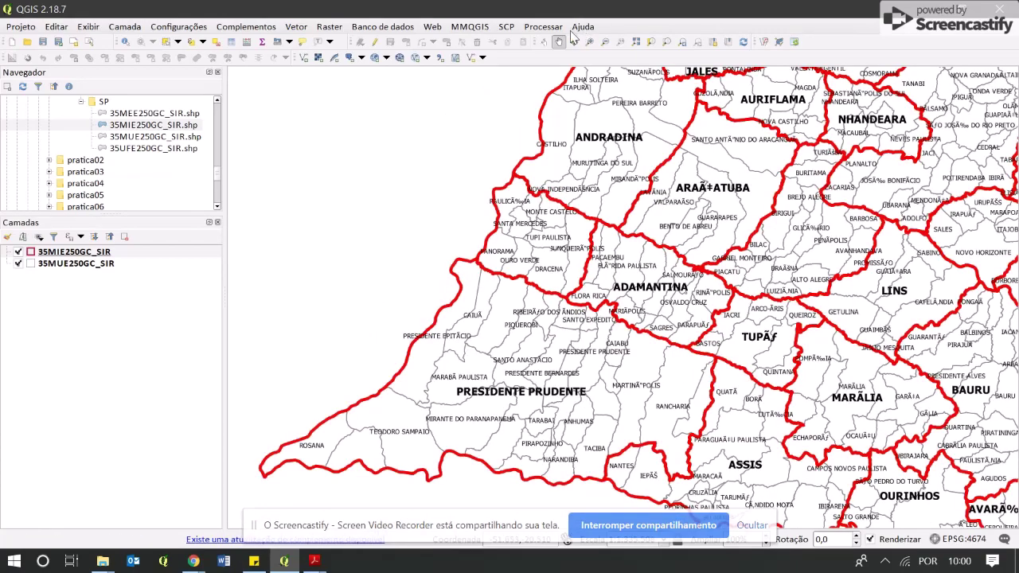
left_click_drag(634, 314, 643, 278)
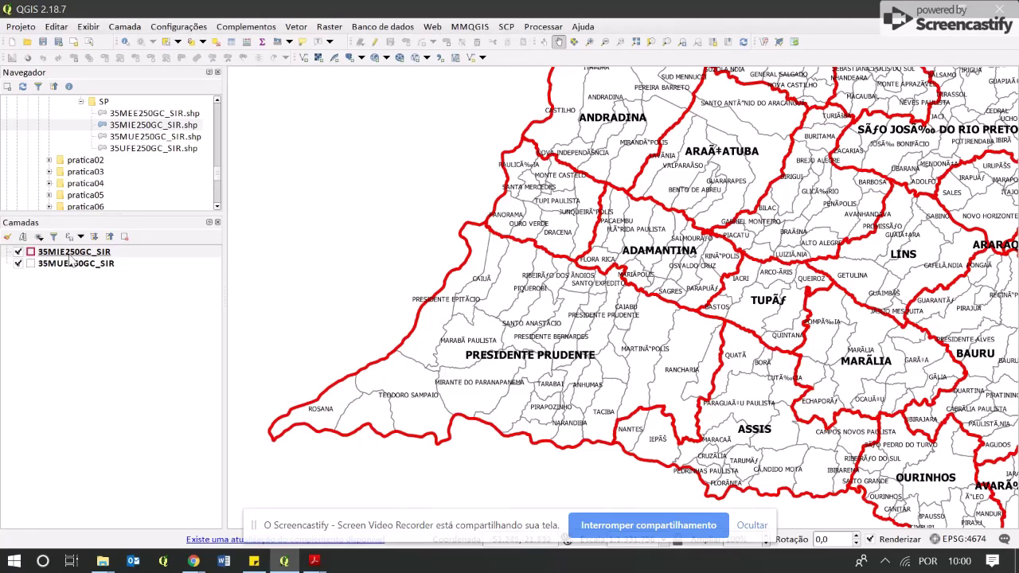
Hide the 35MUE250GC_SIR layer and select the Presidente Prudente and Dracena microregions together in 35MIE250GC_SIR
left_click(18, 263)
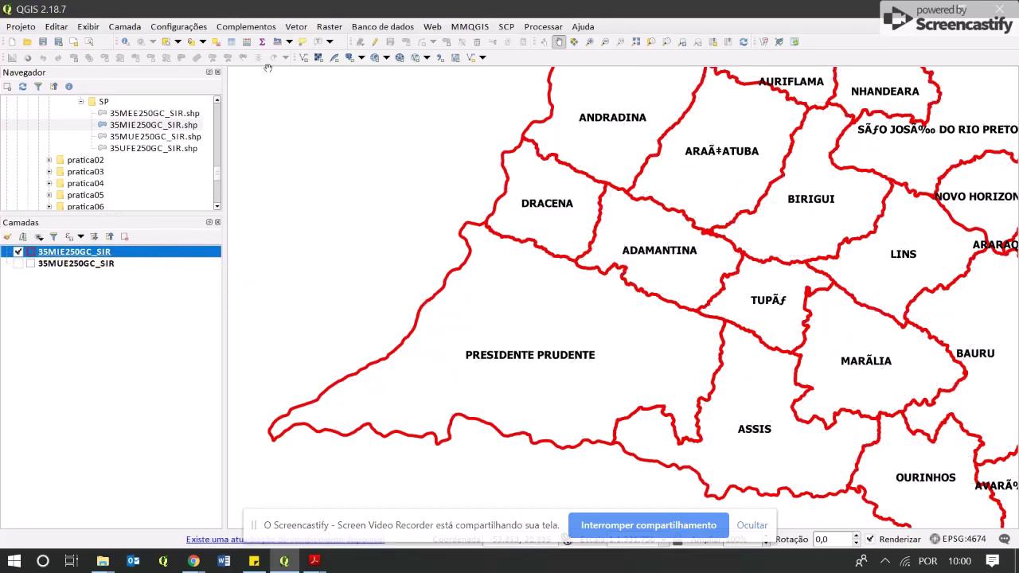
left_click(167, 44)
left_click(474, 309)
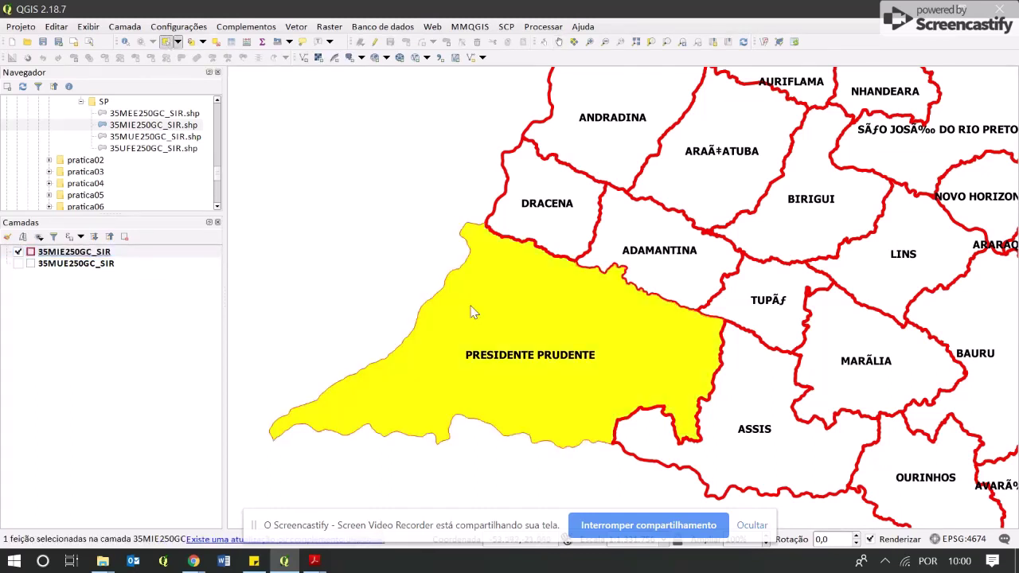
left_click(564, 239, "ctrl")
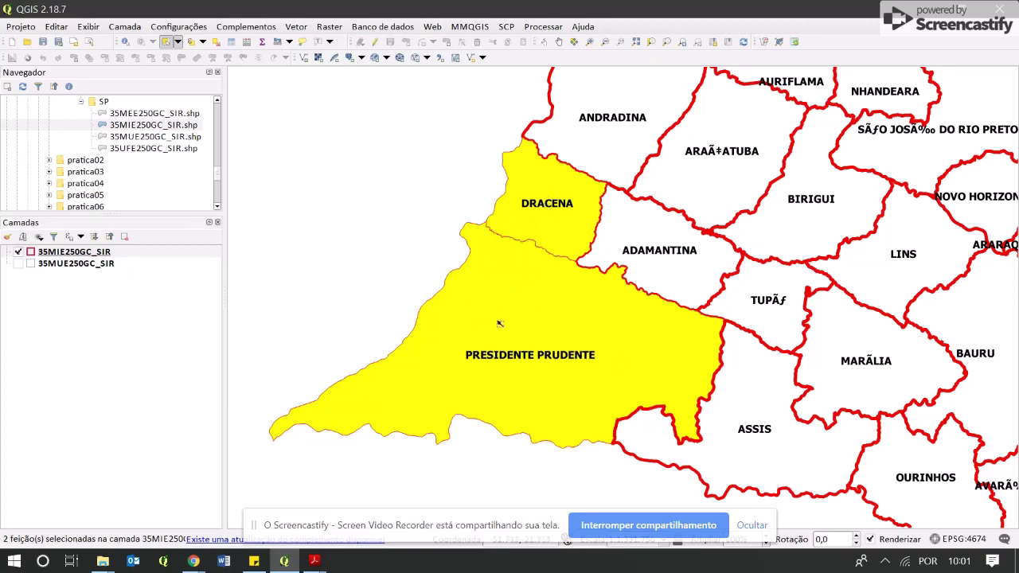
Show the 35MUE250GC_SIR layer and set up a Clip with it as the input and 35MIE250GC_SIR as the clipping layer
left_click(18, 263)
left_click(82, 265)
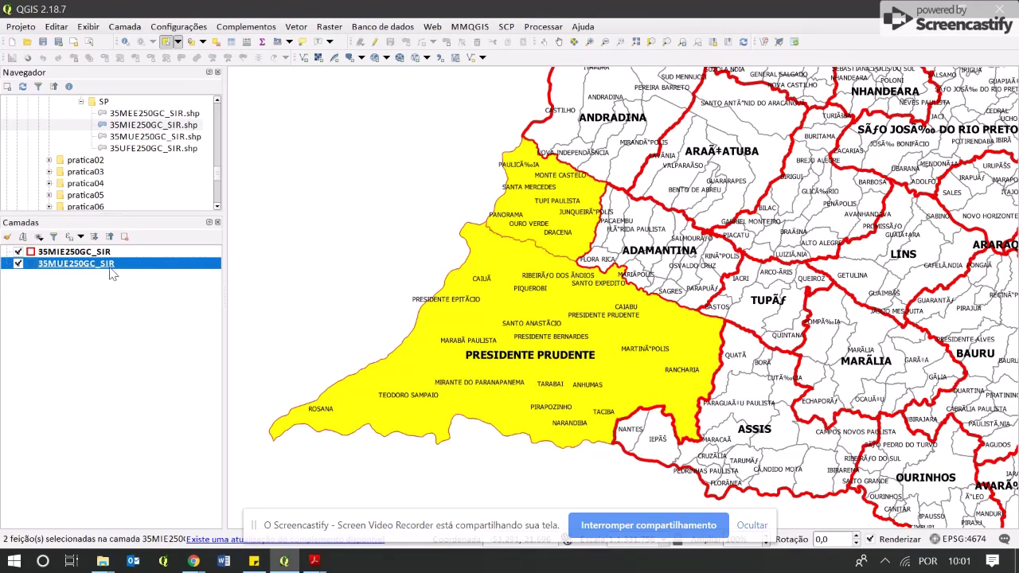
left_click(296, 27)
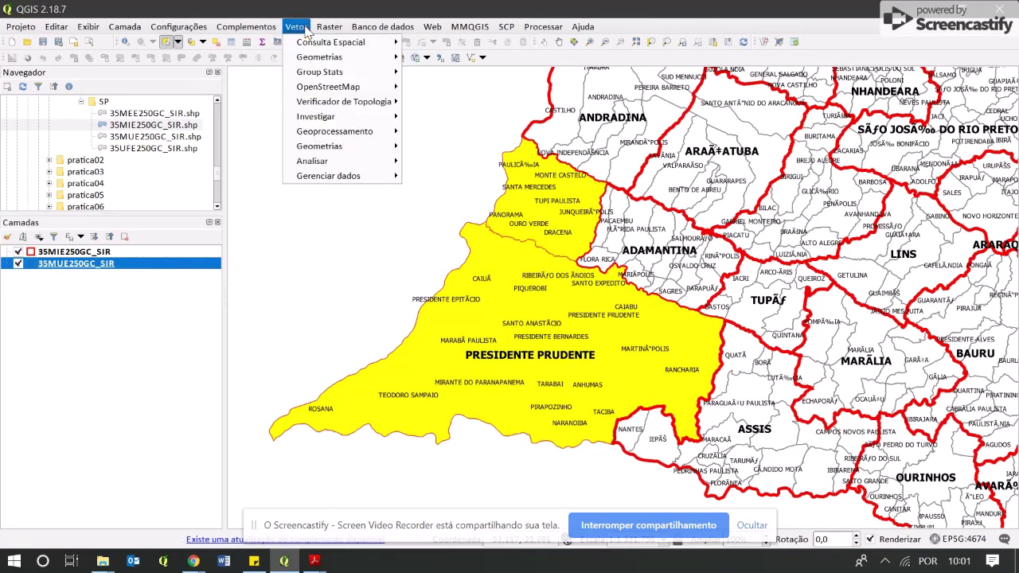
mouse_move(355, 109)
mouse_move(383, 137)
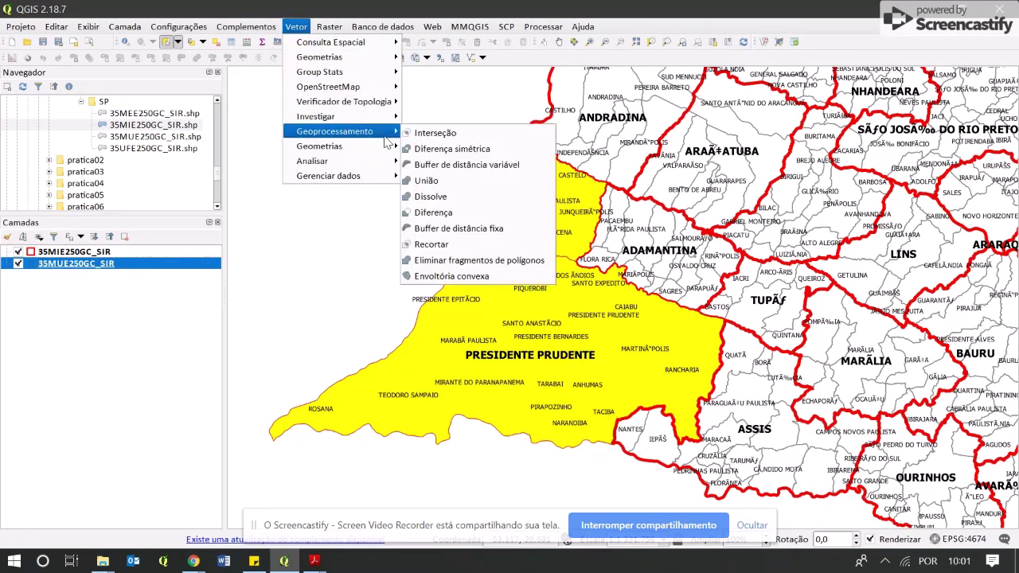
left_click(519, 246)
left_click_drag(445, 68, 589, 40)
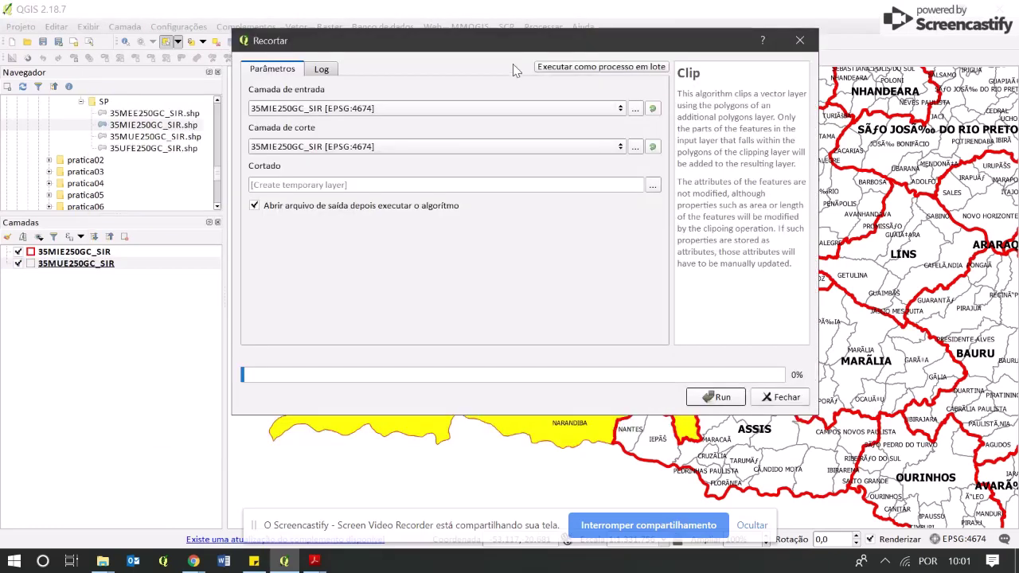
left_click(295, 104)
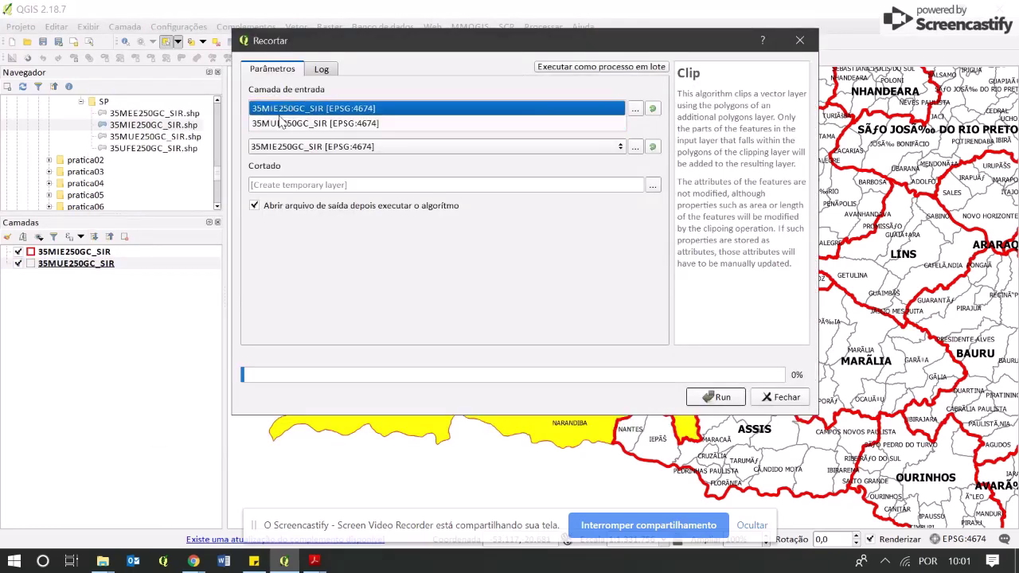
left_click(285, 126)
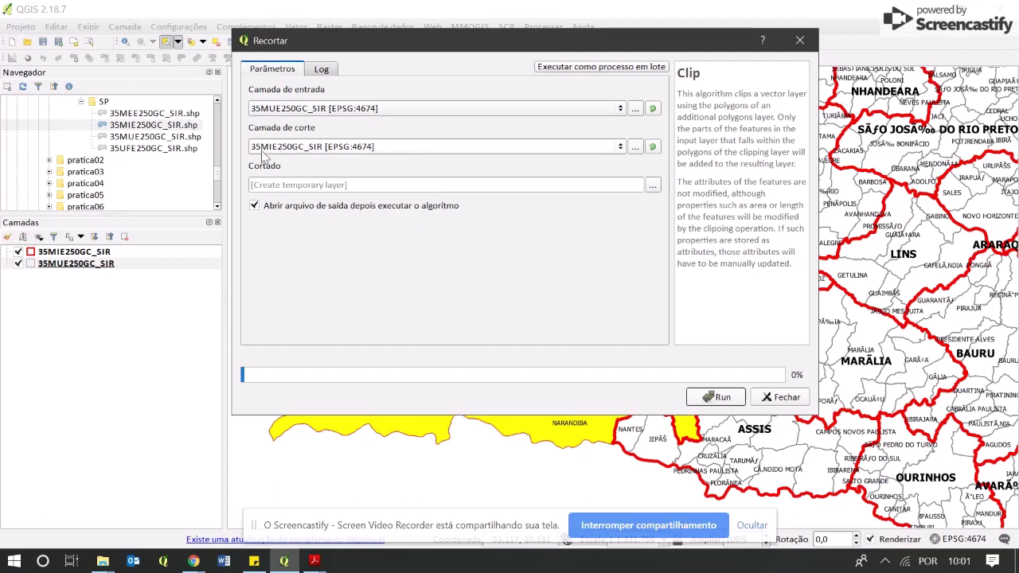
left_click(301, 150)
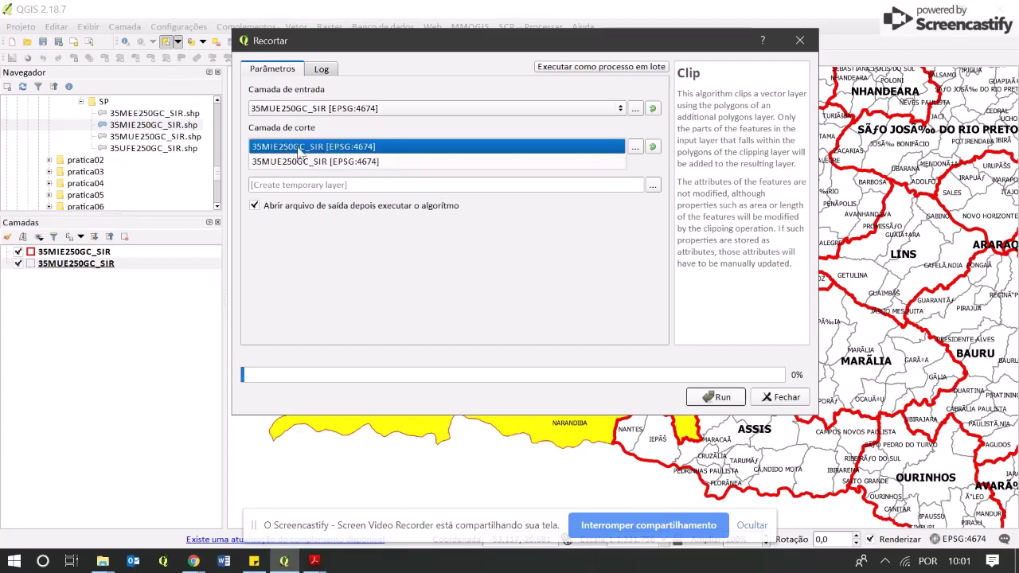
left_click(301, 150)
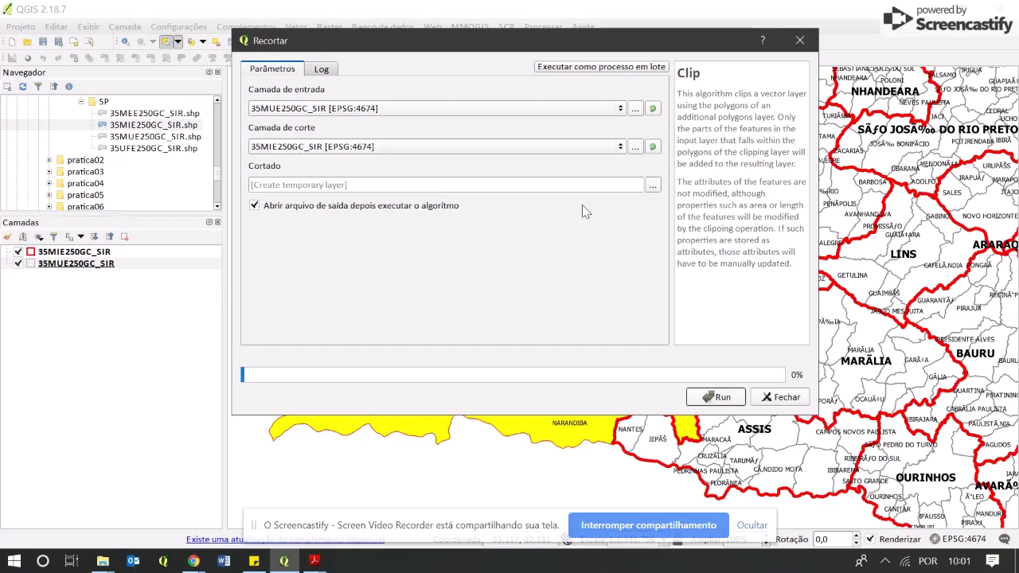
Set the clip output to a shapefile named munic_1 in C:\temp, without opening it after the algorithm runs
left_click(653, 185)
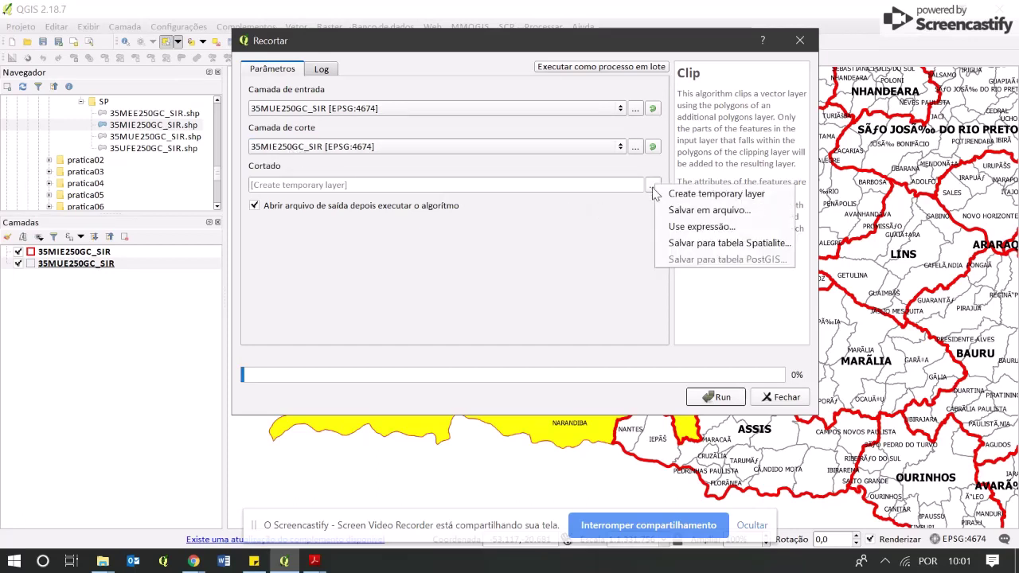
left_click(697, 211)
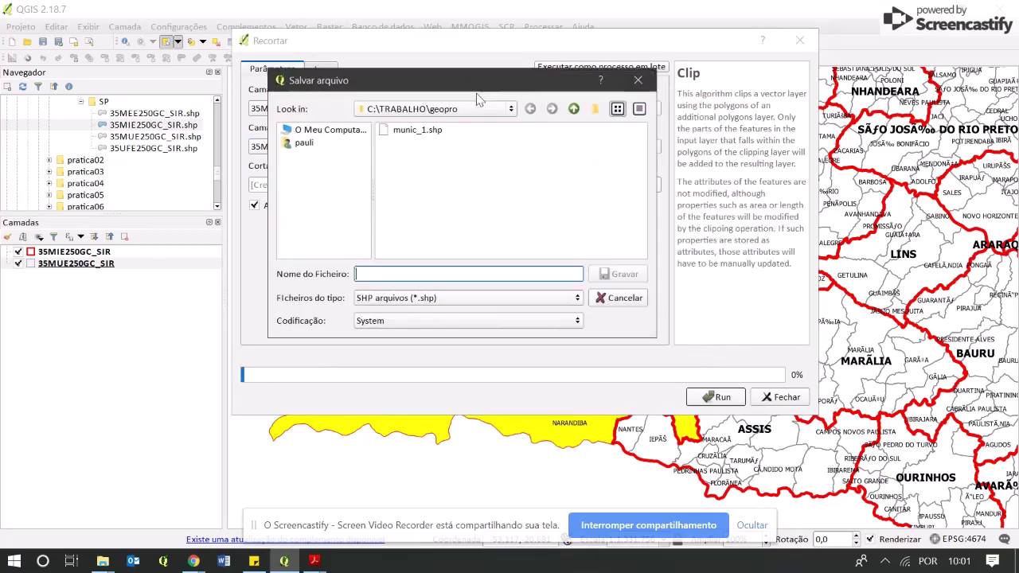
left_click(422, 111)
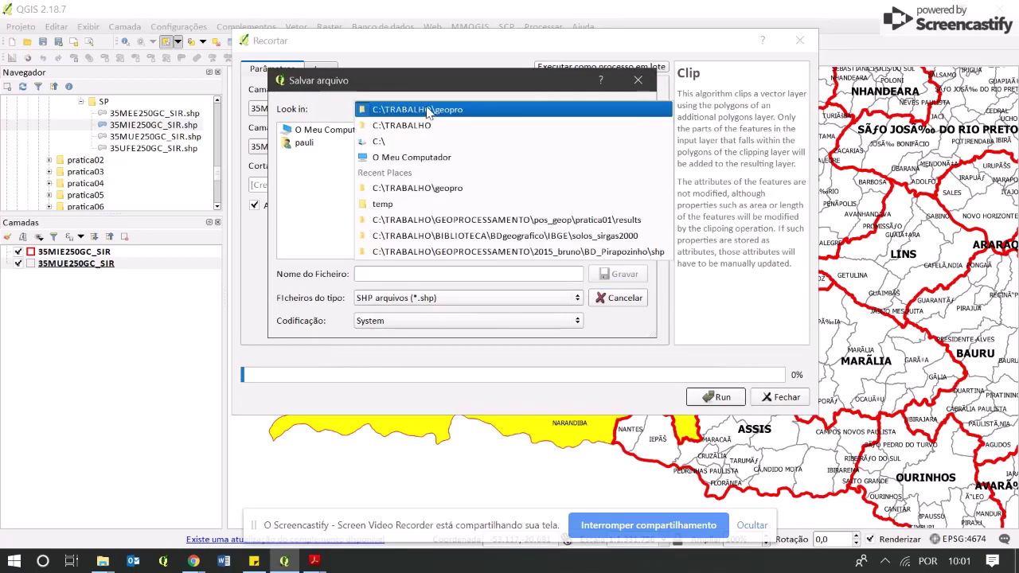
left_click(392, 143)
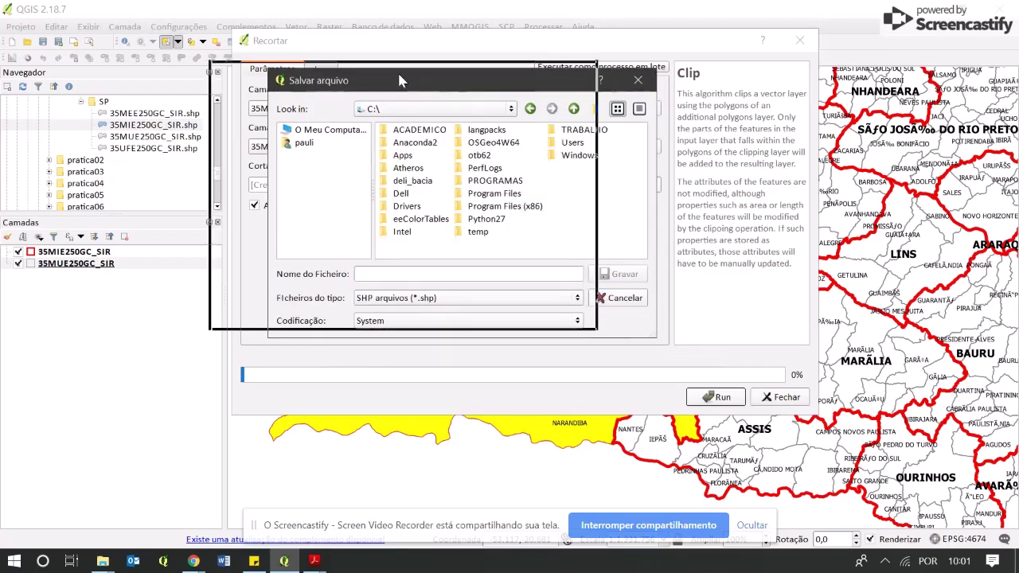
double_click(420, 222)
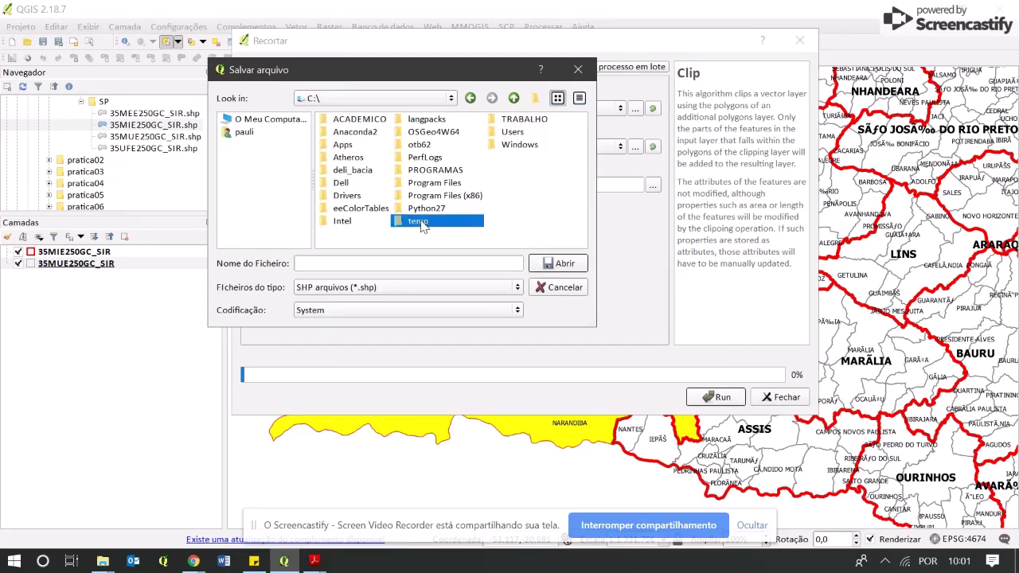
left_click(382, 262)
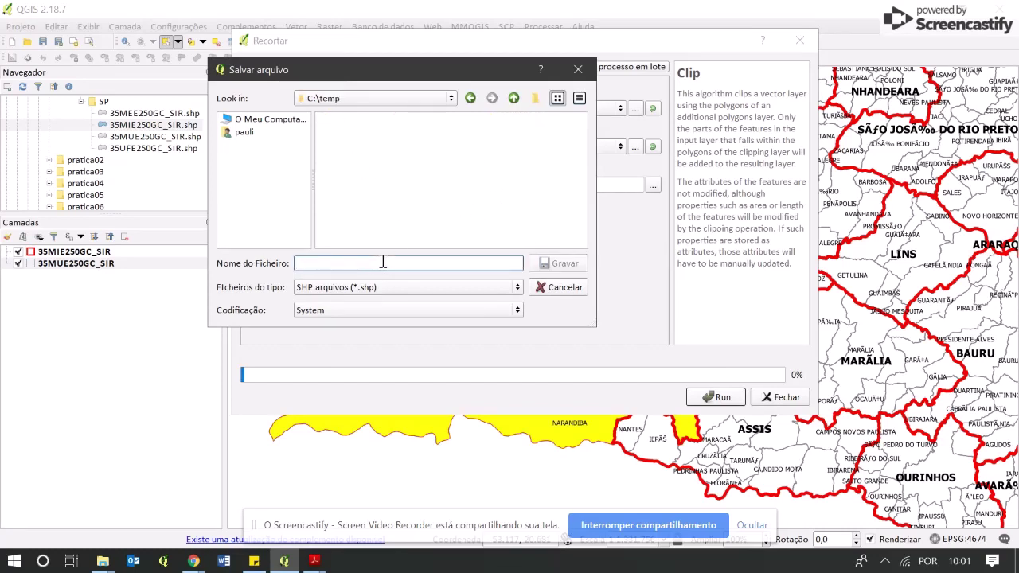
type("munic_1")
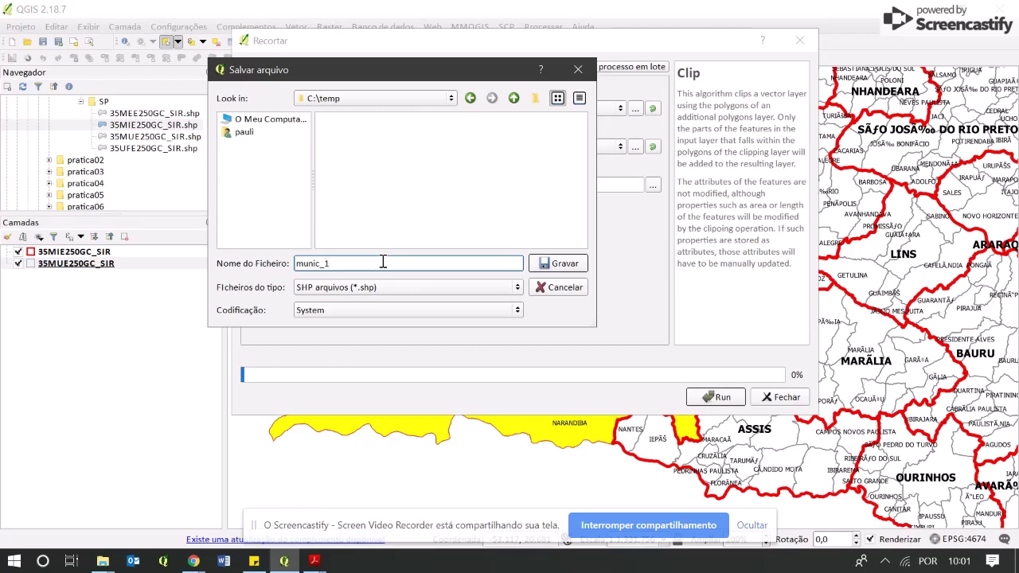
left_click_drag(451, 70, 379, 73)
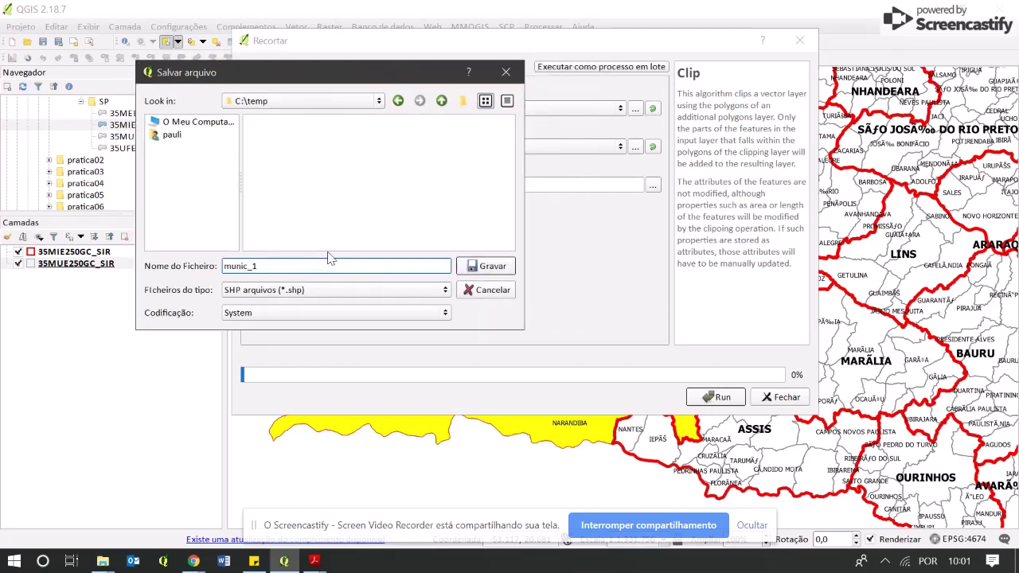
left_click(490, 267)
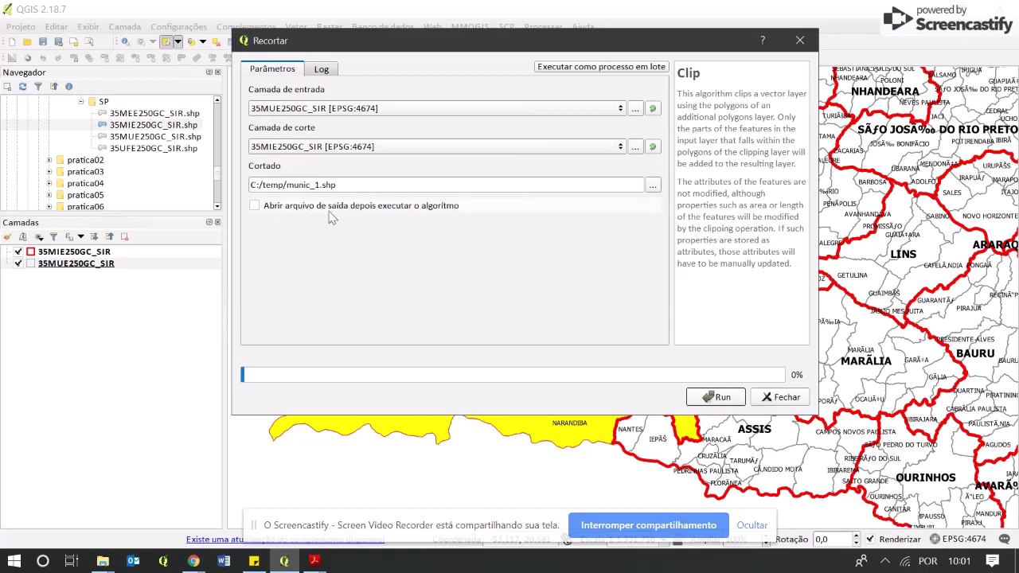
Run the Clip algorithm and close its dialog
left_click(714, 396)
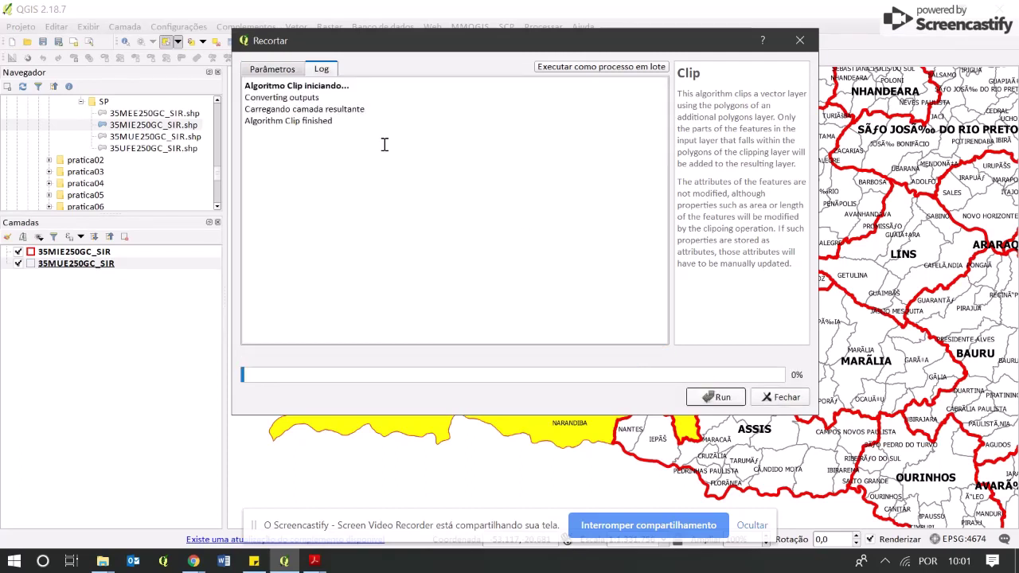
left_click_drag(335, 121, 243, 121)
left_click(780, 397)
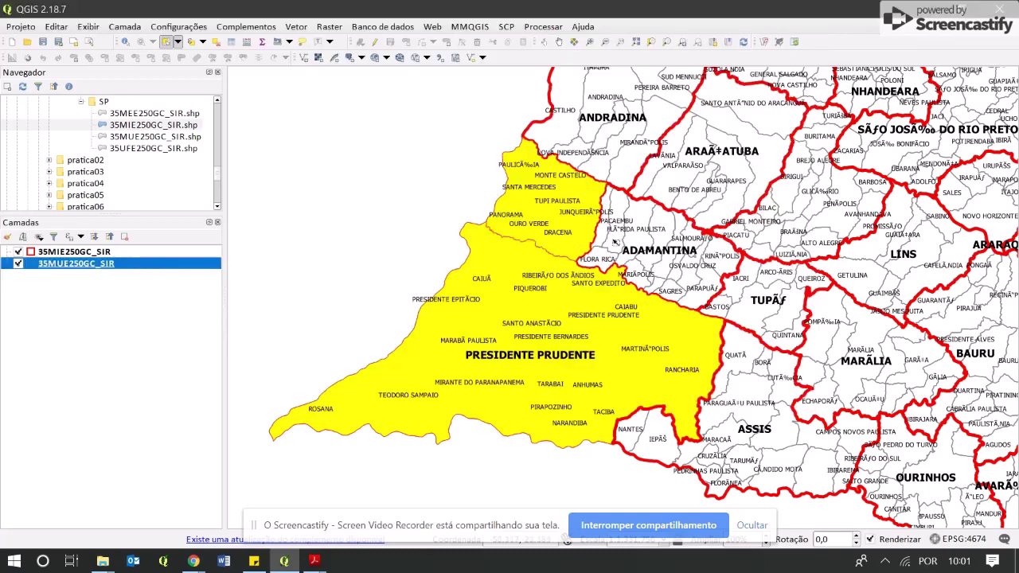
Enlarge the file browser and look for the clipped shapefile in the temp folder below SMA_sirgas2000_utm22s_50mil.idb
left_click_drag(218, 178, 217, 172)
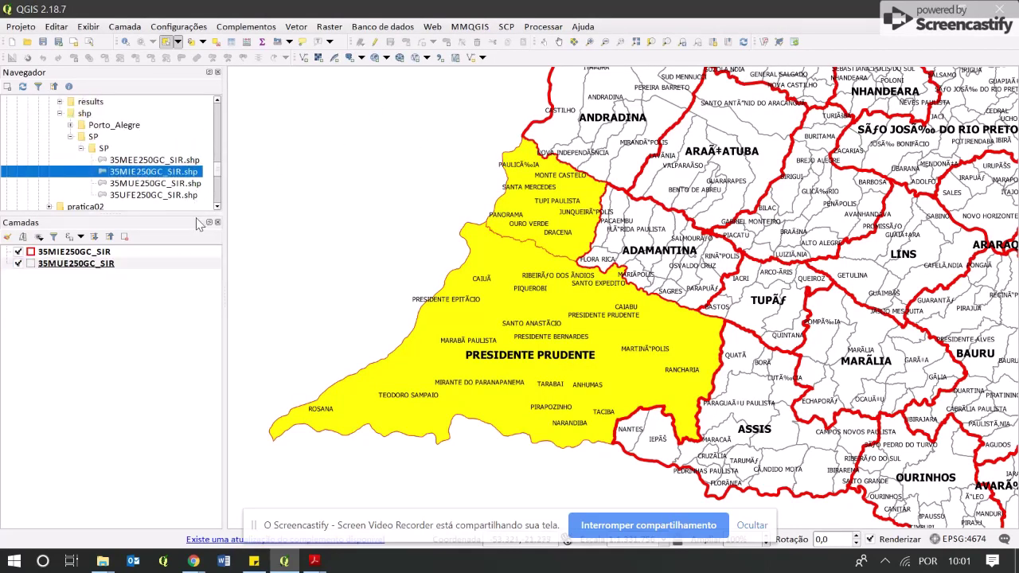
left_click_drag(204, 213, 112, 356)
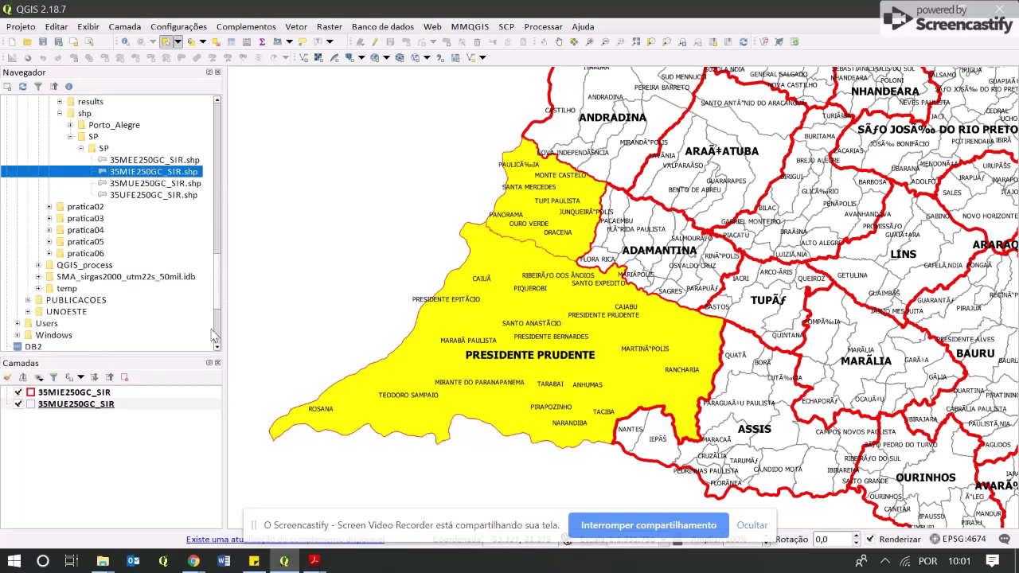
left_click(38, 288)
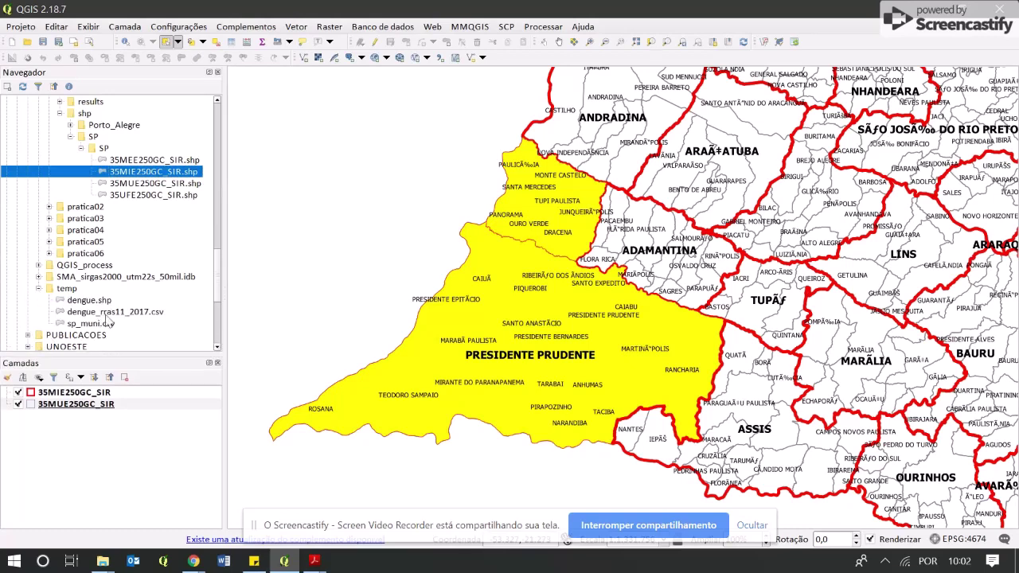
left_click(66, 289)
left_click(38, 288)
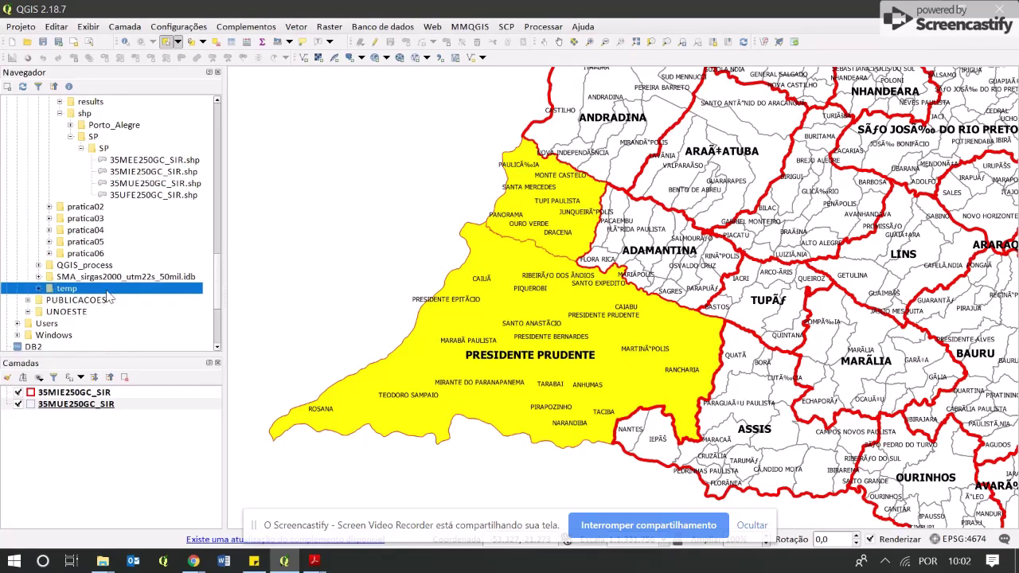
left_click(39, 289)
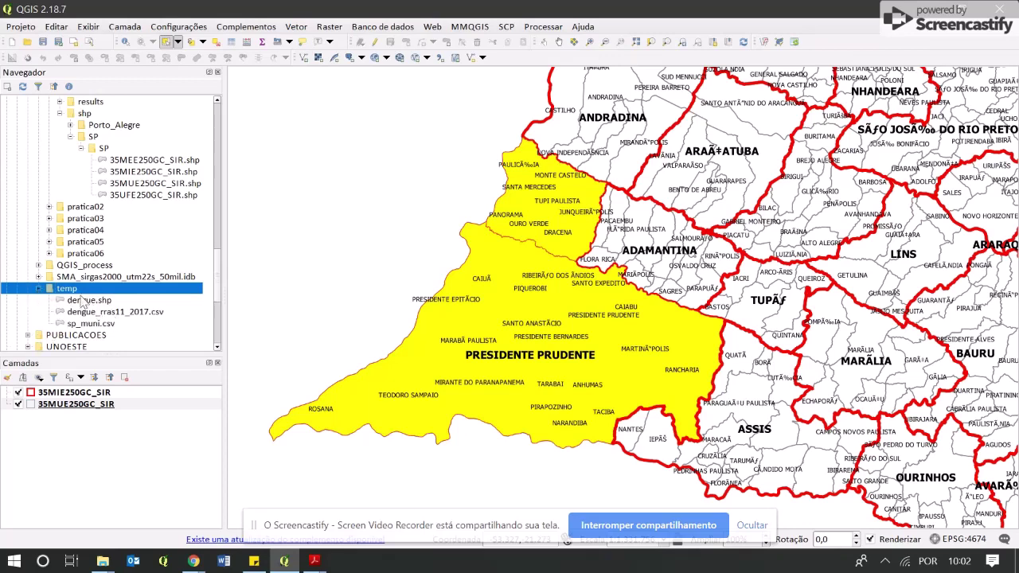
Collapse the TRABALHO folder and add munic_1.shp from C:\temp to the map
scroll(129, 287, "up", 5)
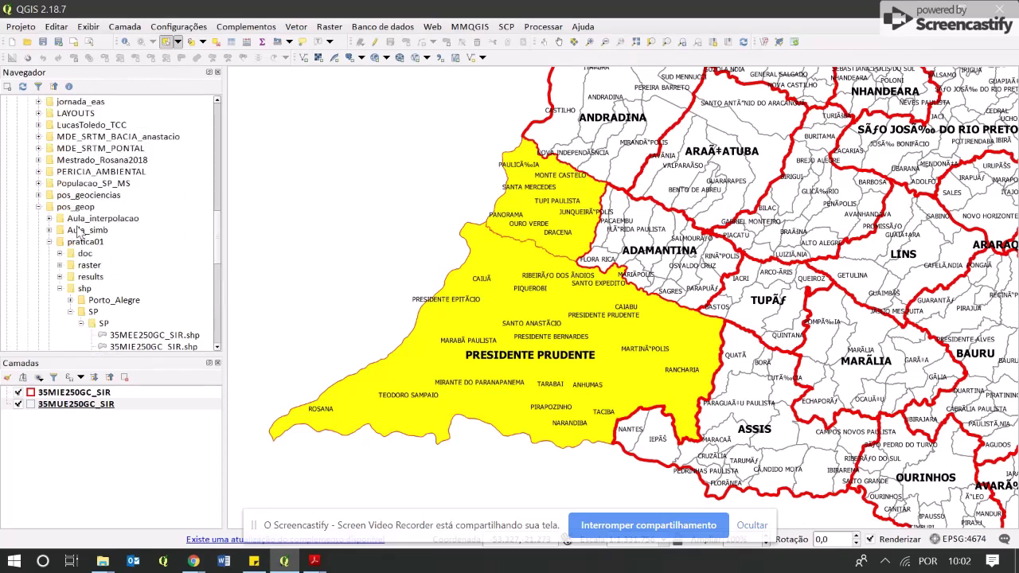
scroll(48, 196, "up", 10)
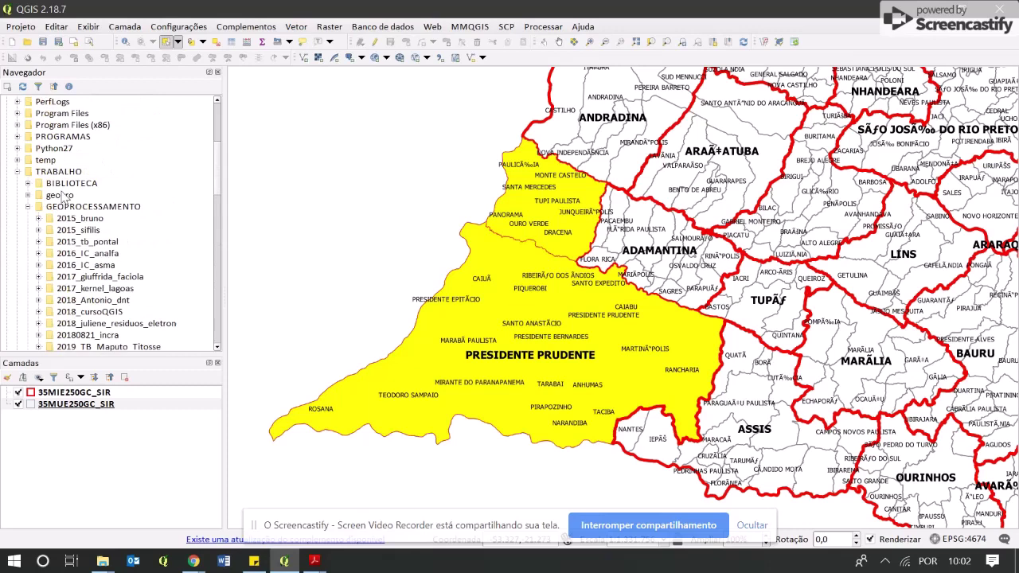
left_click(17, 171)
scroll(108, 275, "up", 4)
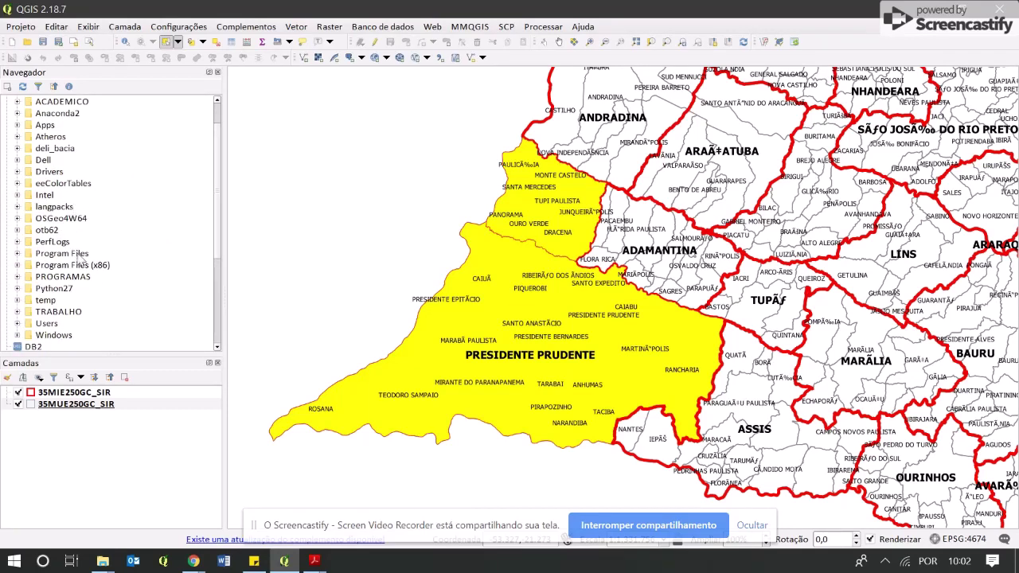
left_click(17, 301)
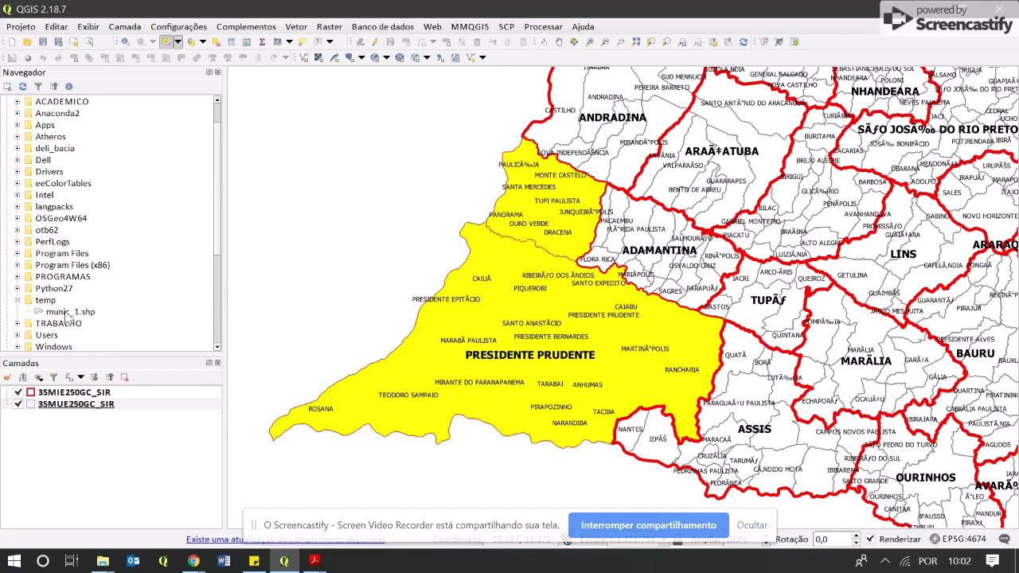
left_click_drag(70, 314, 370, 208)
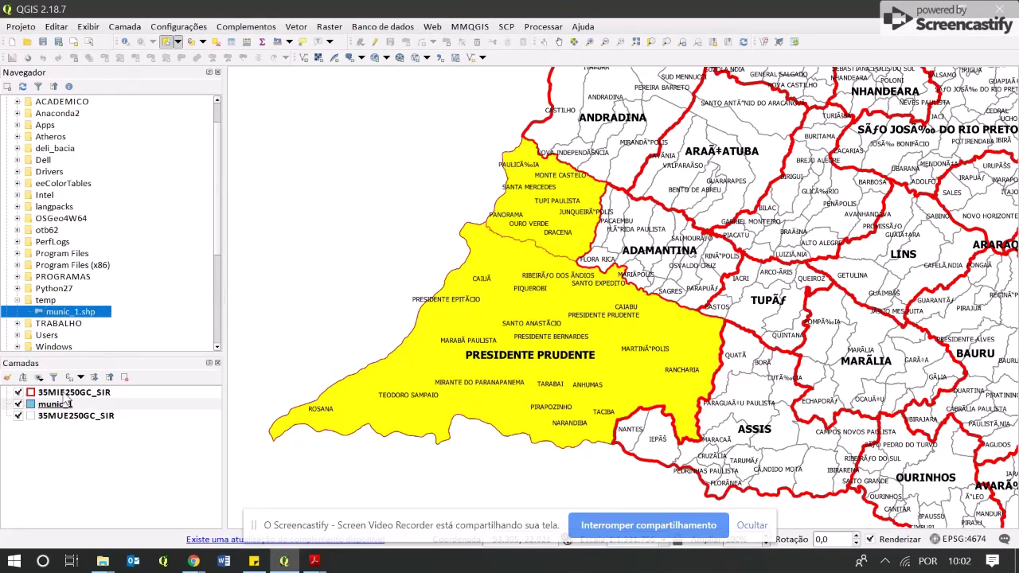
Reorder the layers with munic_1 first and 35MIE250GC_SIR last, and hide 35MUE250GC_SIR
left_click_drag(63, 394, 62, 436)
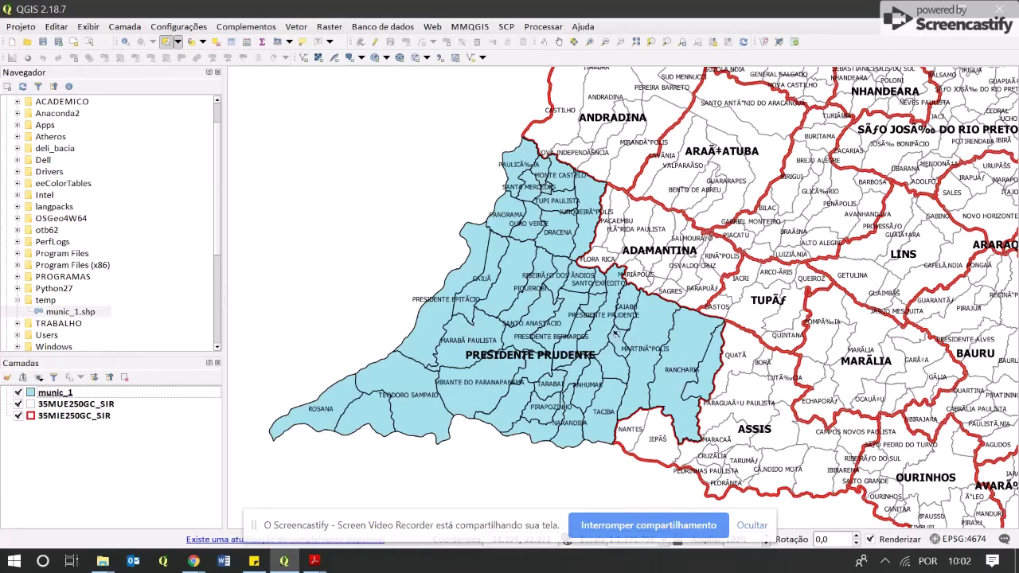
left_click(18, 403)
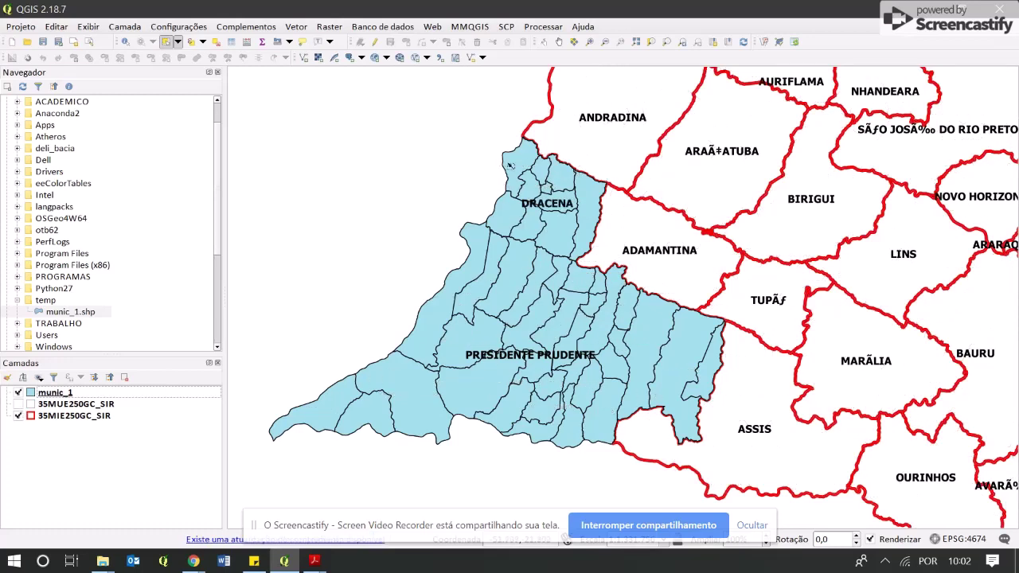
Check how many municipalities the munic_1 attribute table holds, then close the table
left_click(58, 392)
right_click(54, 394)
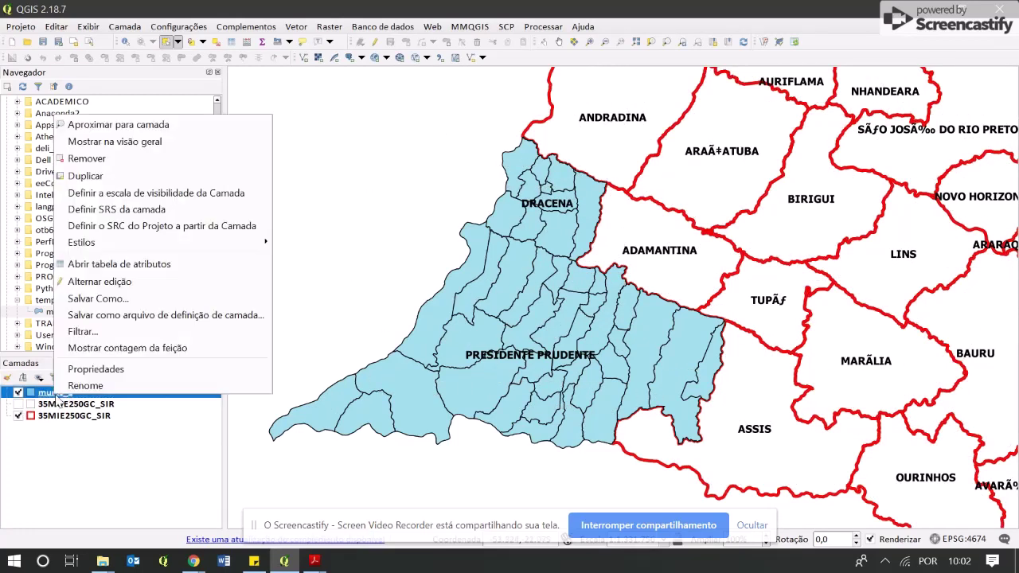
left_click(130, 271)
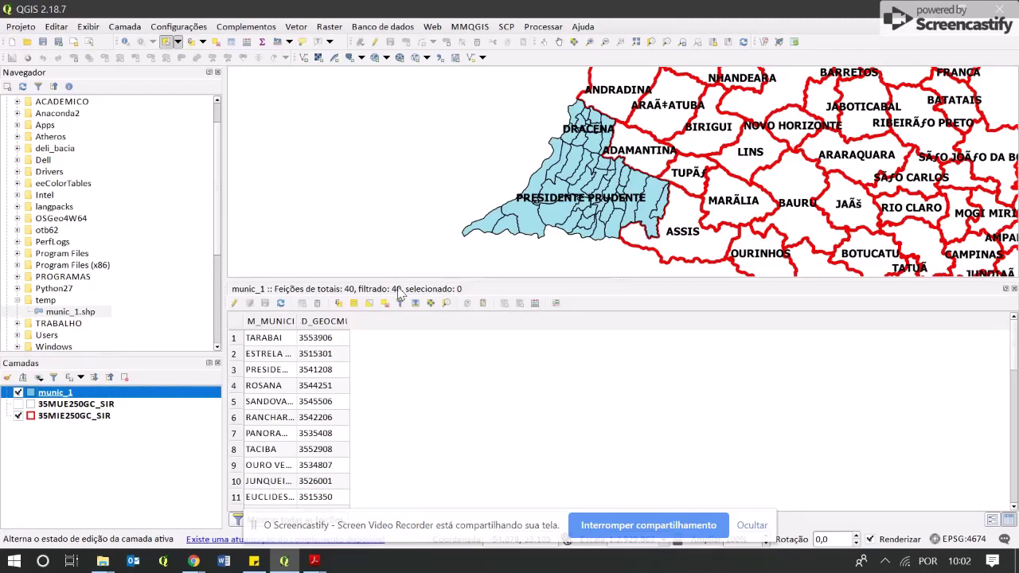
left_click(1013, 293)
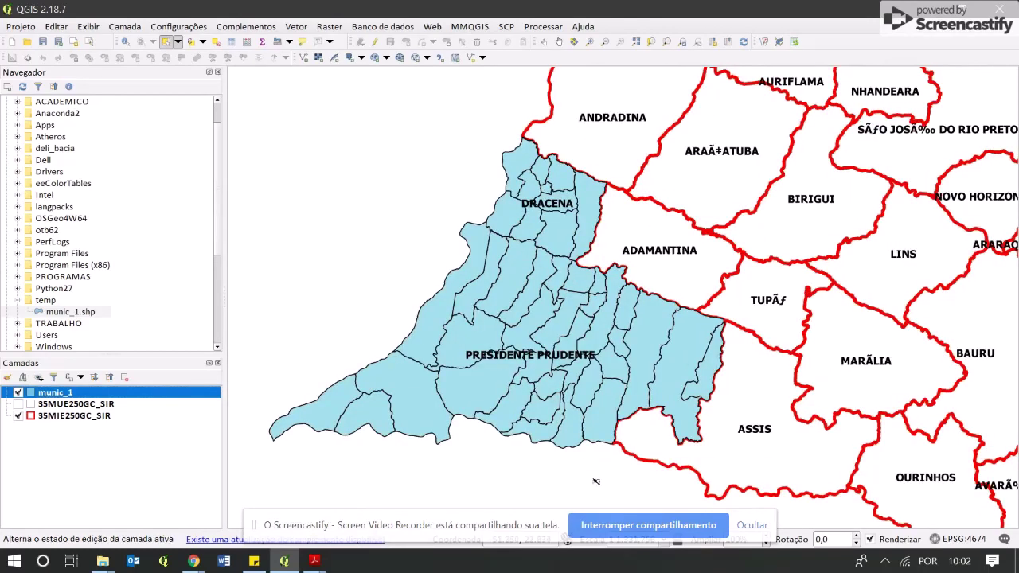
Place the 35MUE250GC_SIR layer above munic_1 and make it visible
left_click(18, 416)
left_click(18, 392)
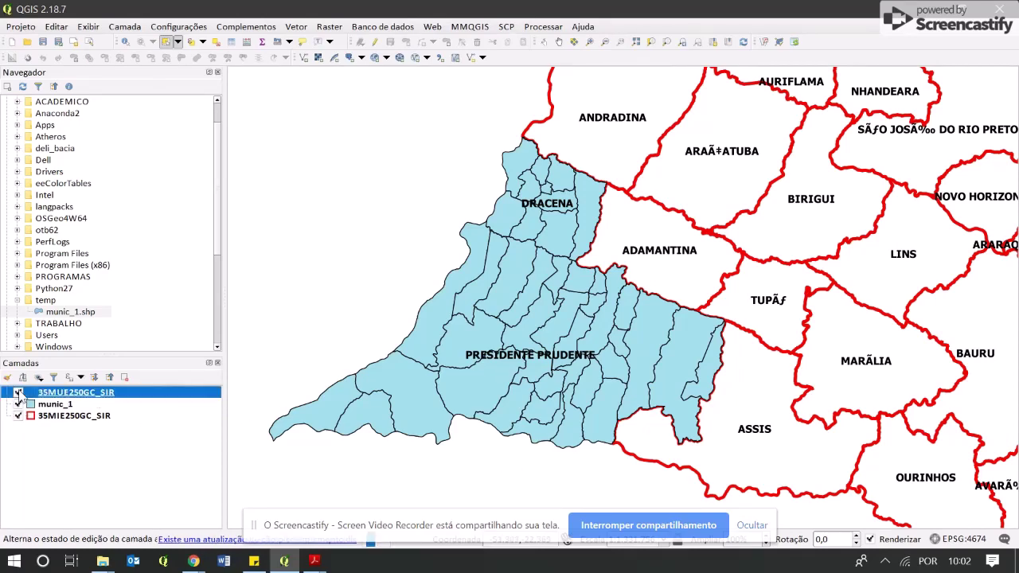
Examine the municipalities bordering the highlighted Dracena and Presidente Prudente microregions, along the Adamantina and Assis boundaries
left_click(589, 41)
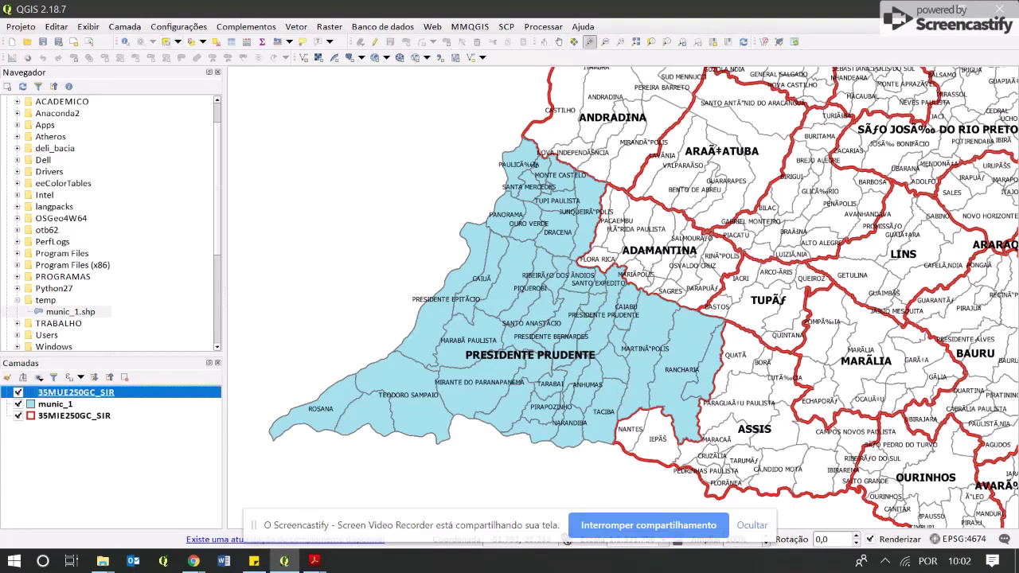
left_click_drag(530, 144, 766, 484)
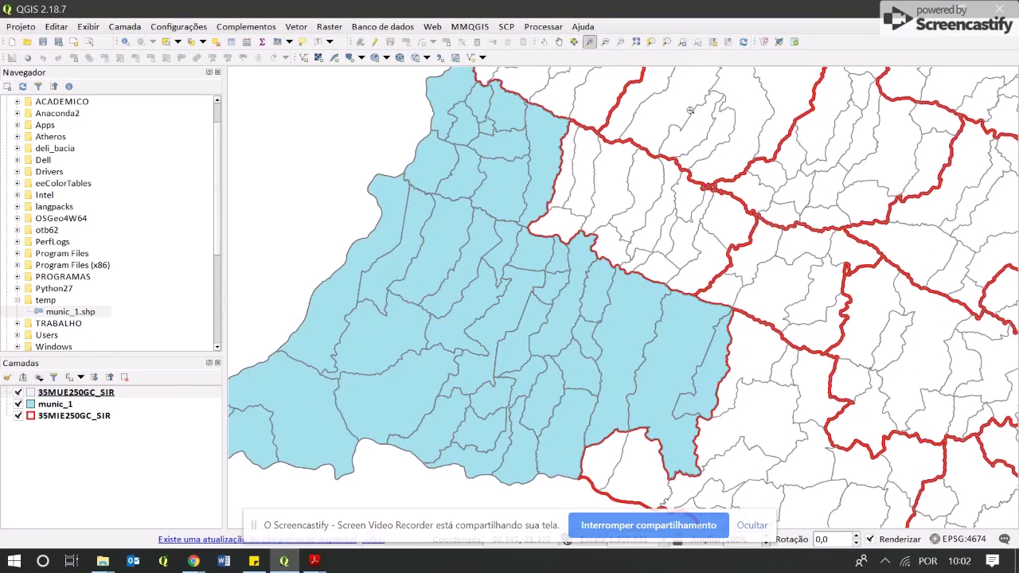
left_click(167, 44)
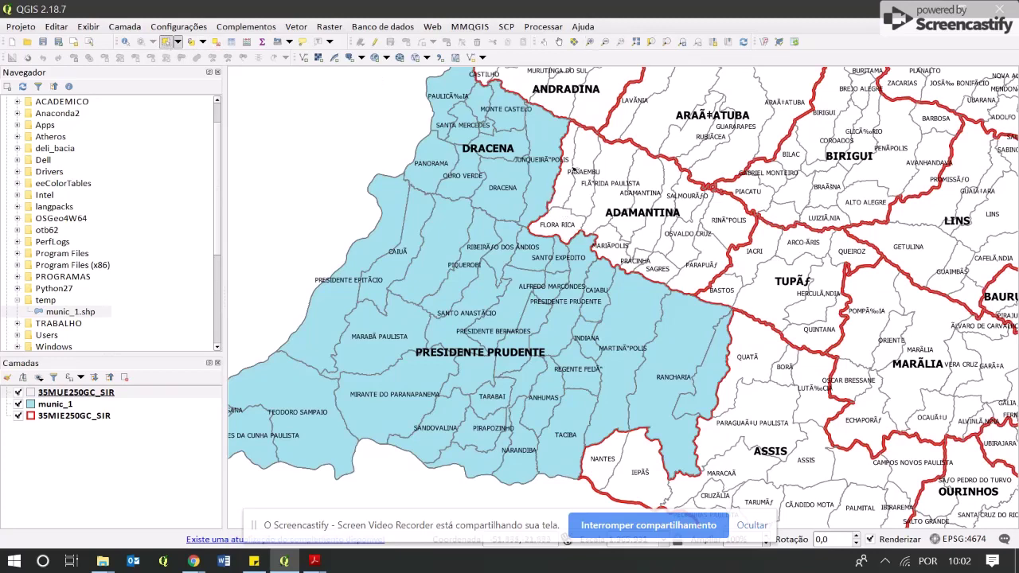
scroll(570, 164, "up", 1)
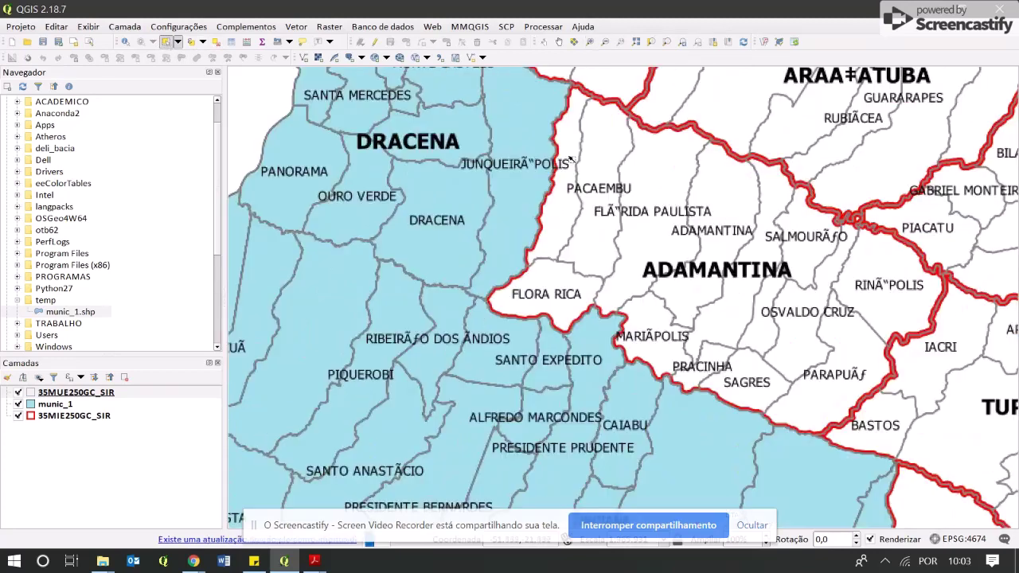
scroll(544, 218, "down", 2)
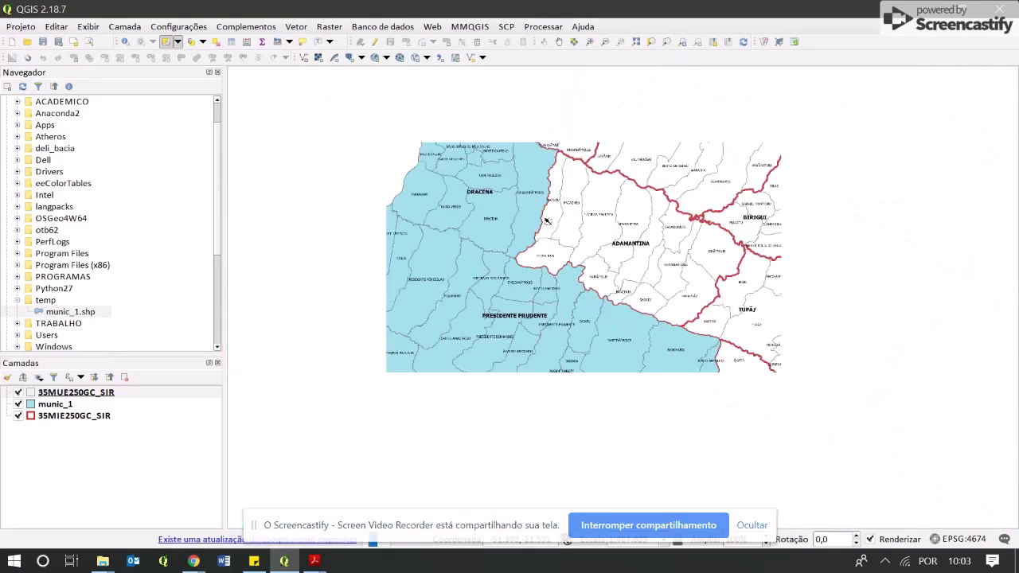
left_click(543, 26)
left_click(581, 26)
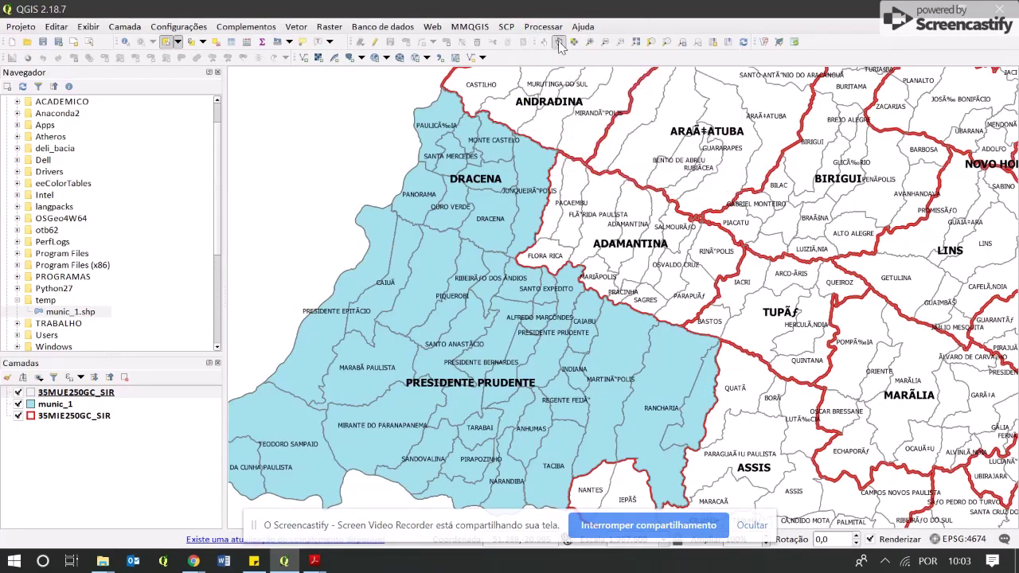
left_click(559, 41)
left_click_drag(591, 482, 555, 335)
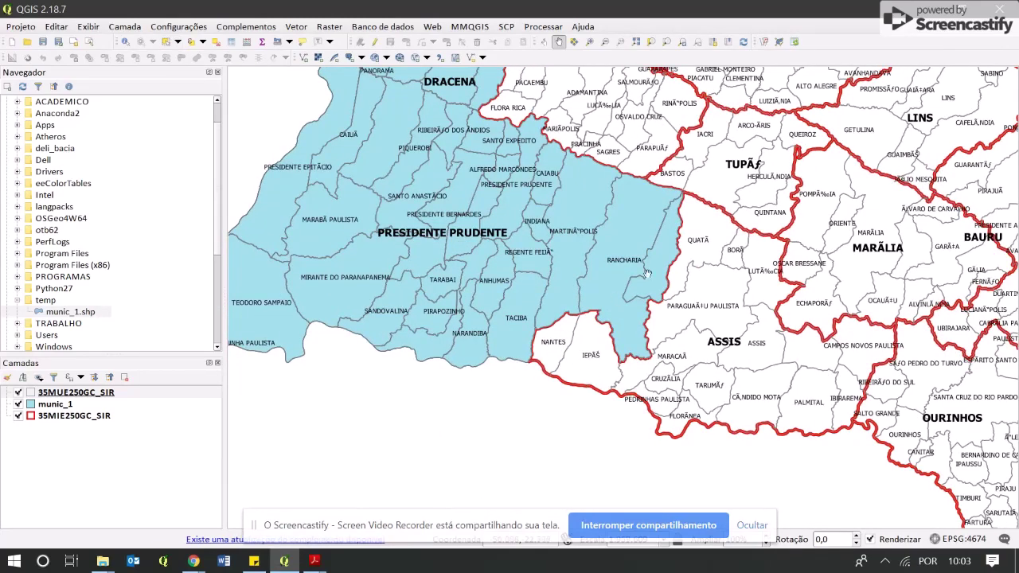
left_click_drag(838, 268, 852, 343)
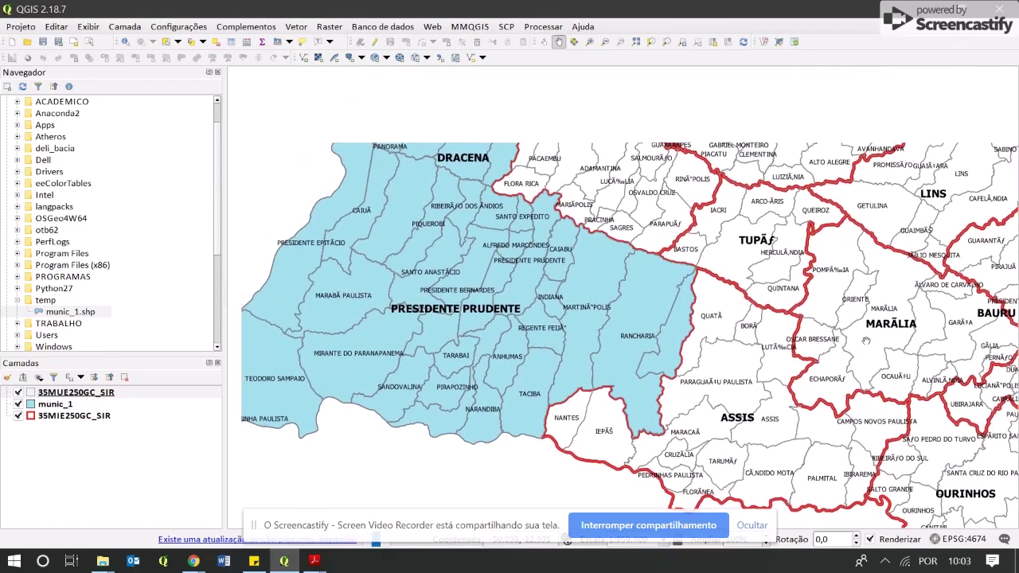
left_click_drag(764, 278, 757, 262)
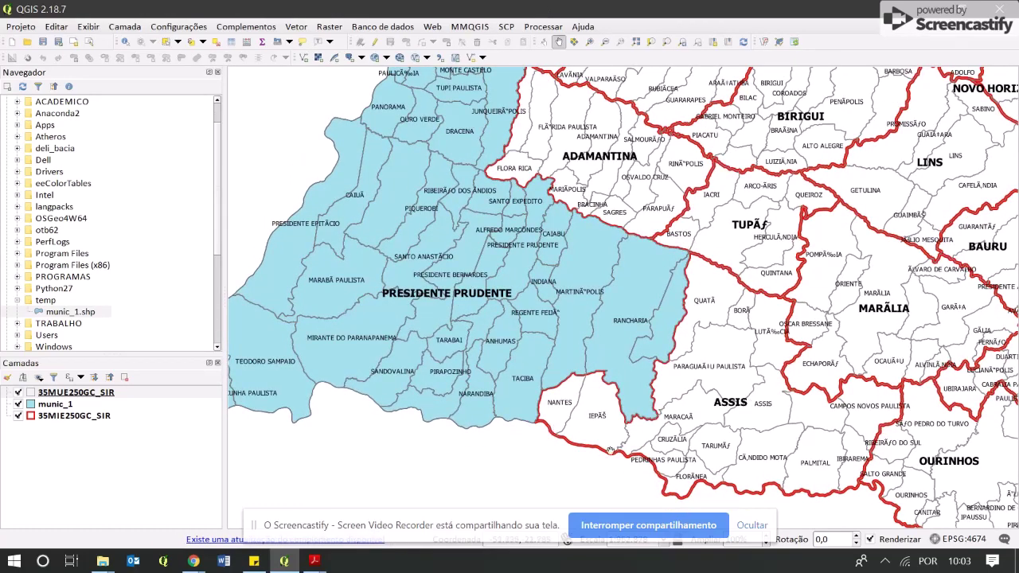
Select the narrow municipality just east of Junqueirópolis plus Flora Rica, Quatá, Iepê and Nantes in the 35MUE250GC_SIR layer
left_click(60, 406)
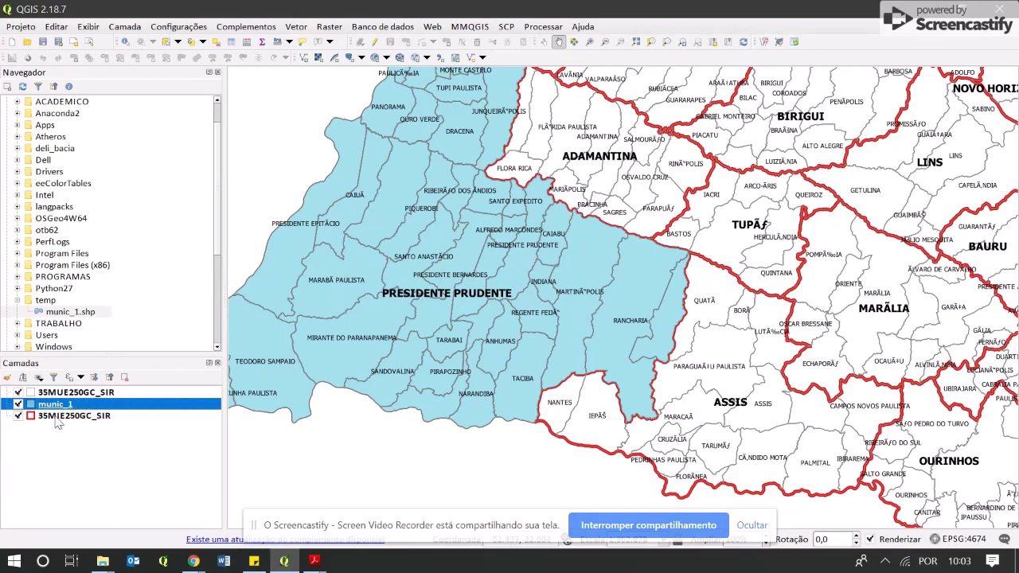
left_click(64, 394)
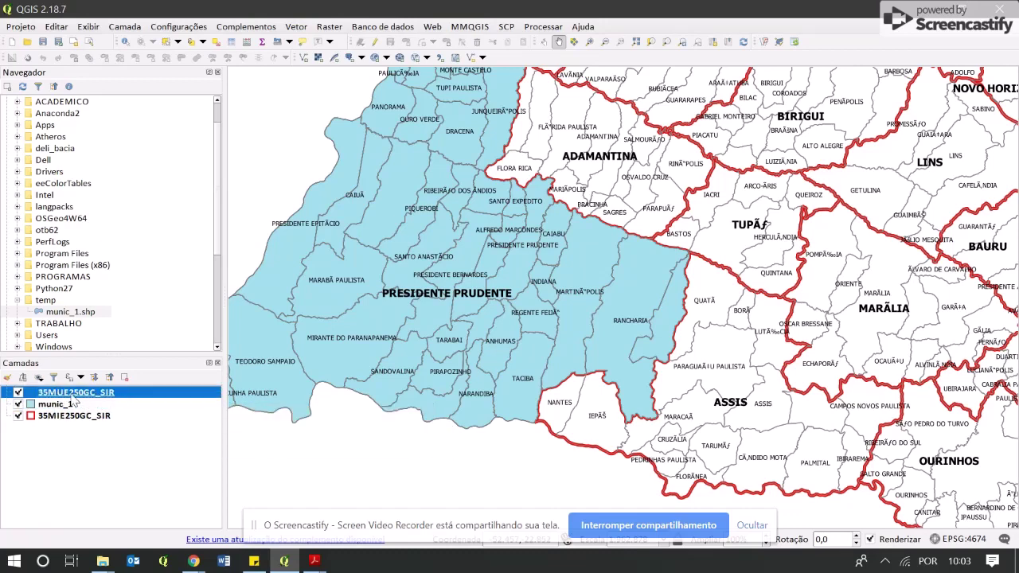
left_click(165, 42)
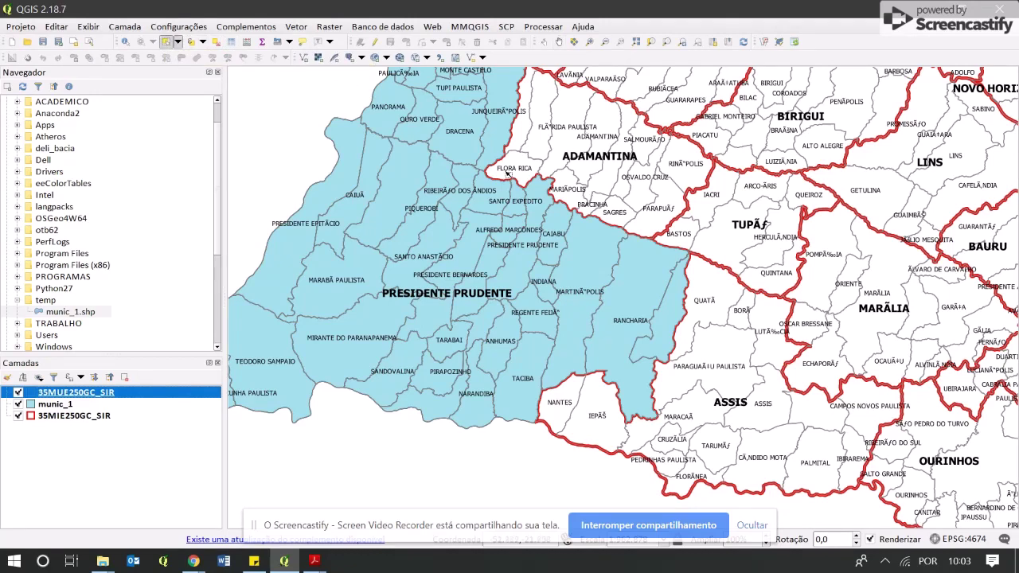
left_click(526, 134)
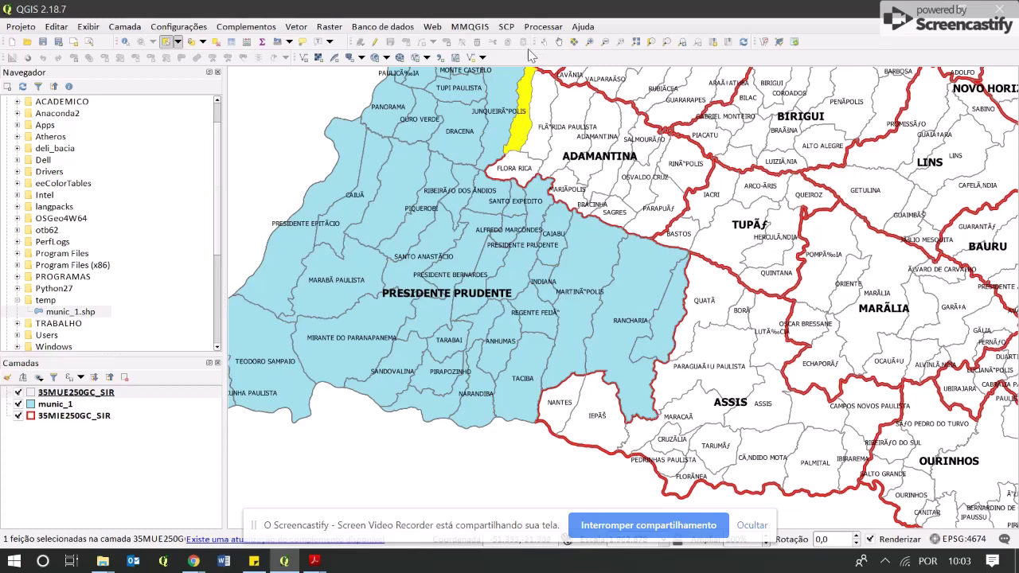
left_click(521, 161, "ctrl")
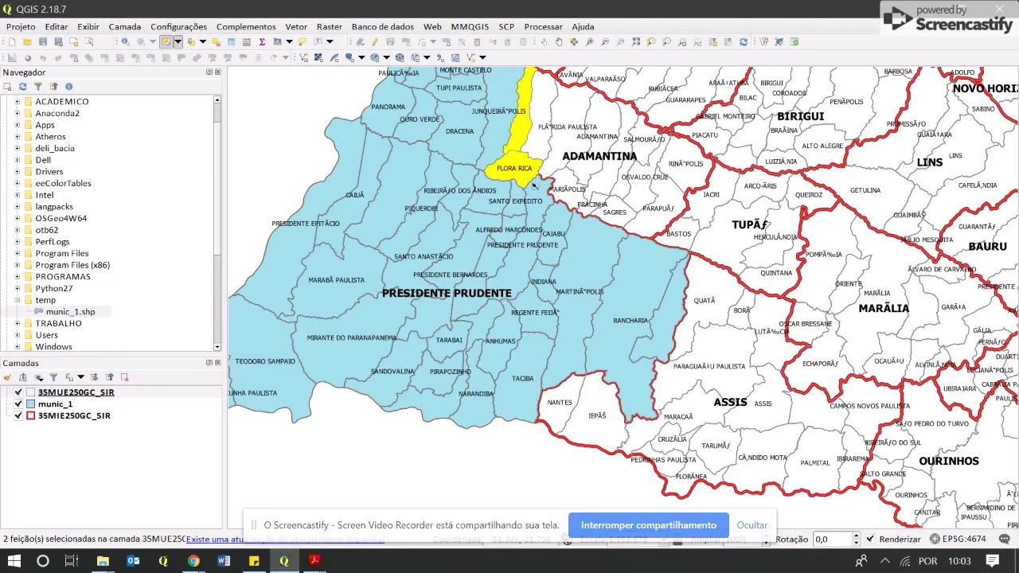
left_click(714, 293, "ctrl")
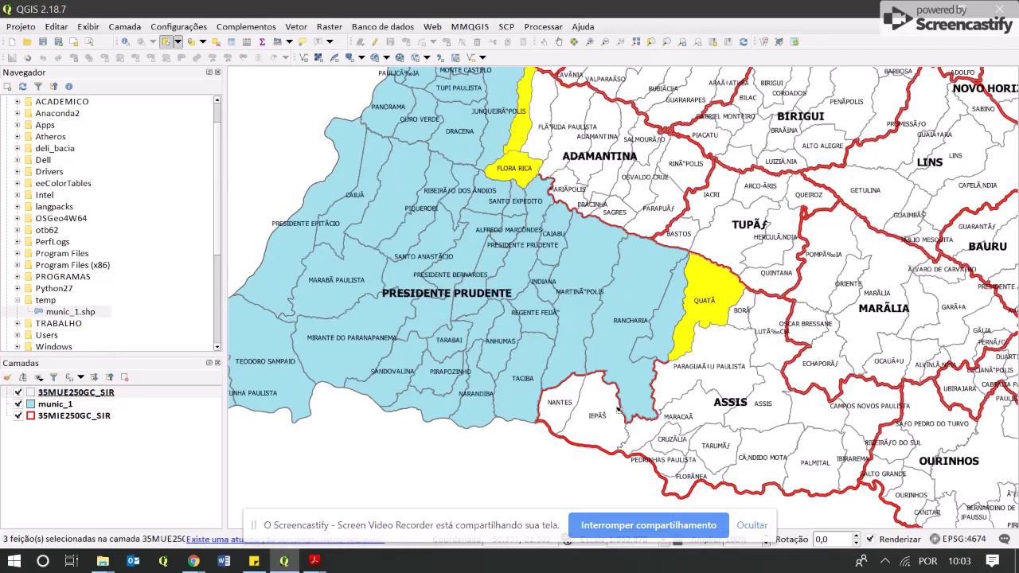
left_click(602, 430, "ctrl")
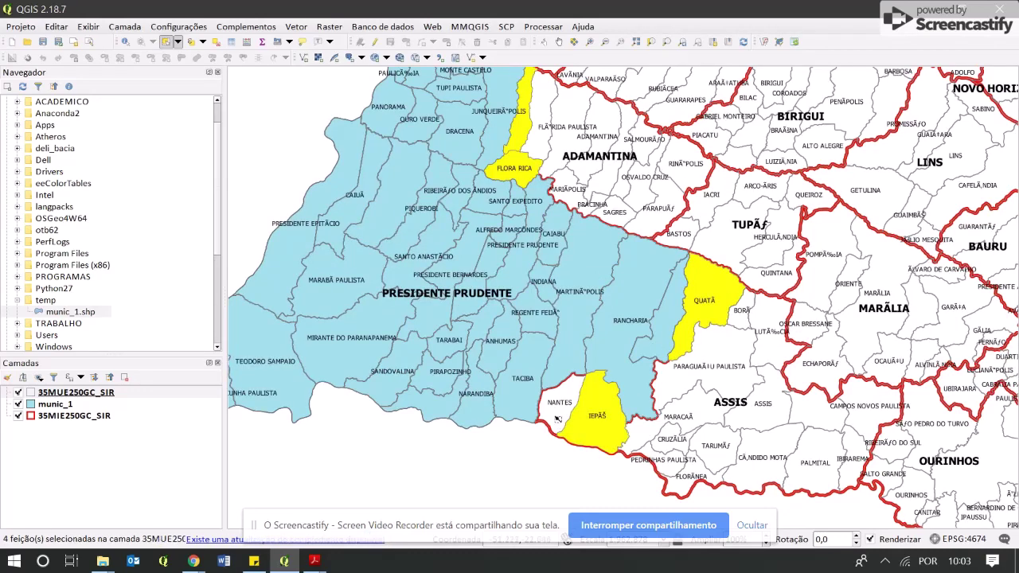
left_click(558, 420, "ctrl")
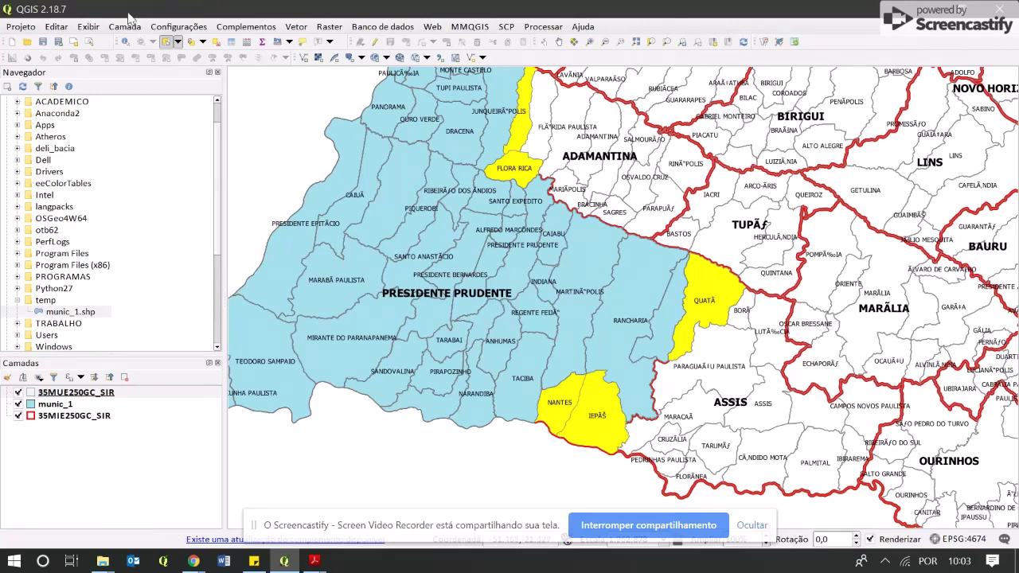
Copy the five selected municipalities and paste them into the munic_1 layer with editing enabled
left_click(57, 28)
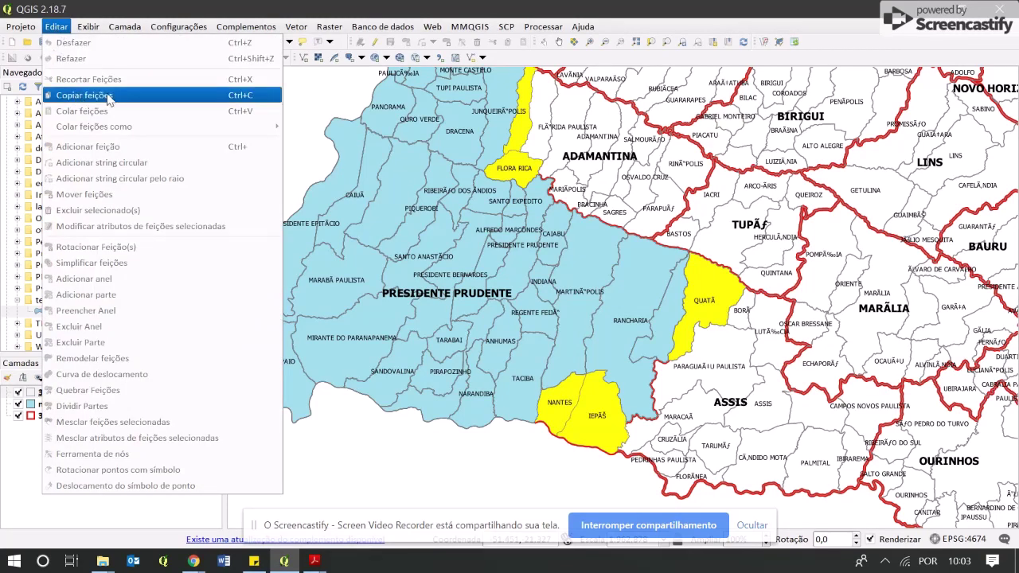
left_click(183, 95)
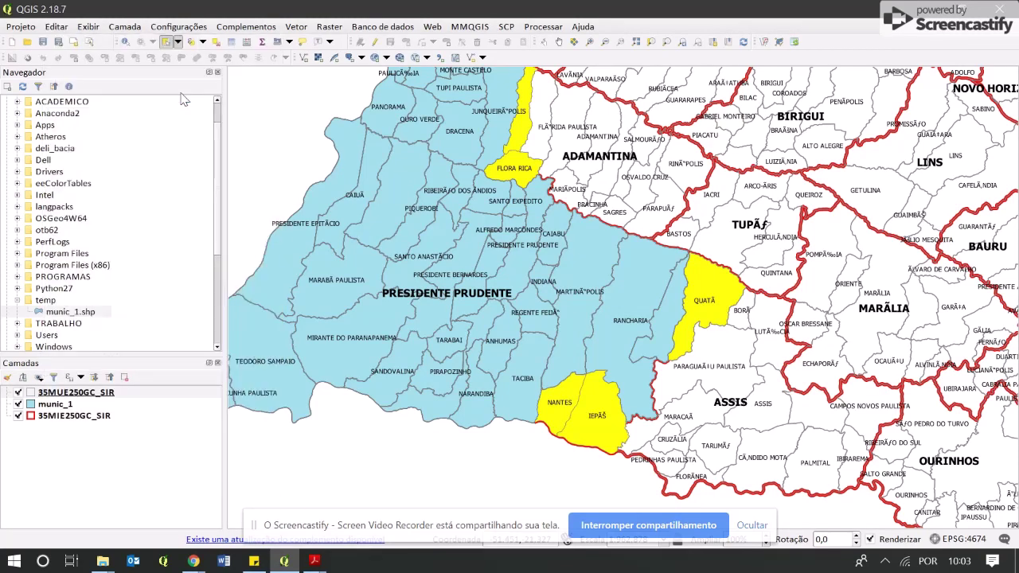
left_click(57, 406)
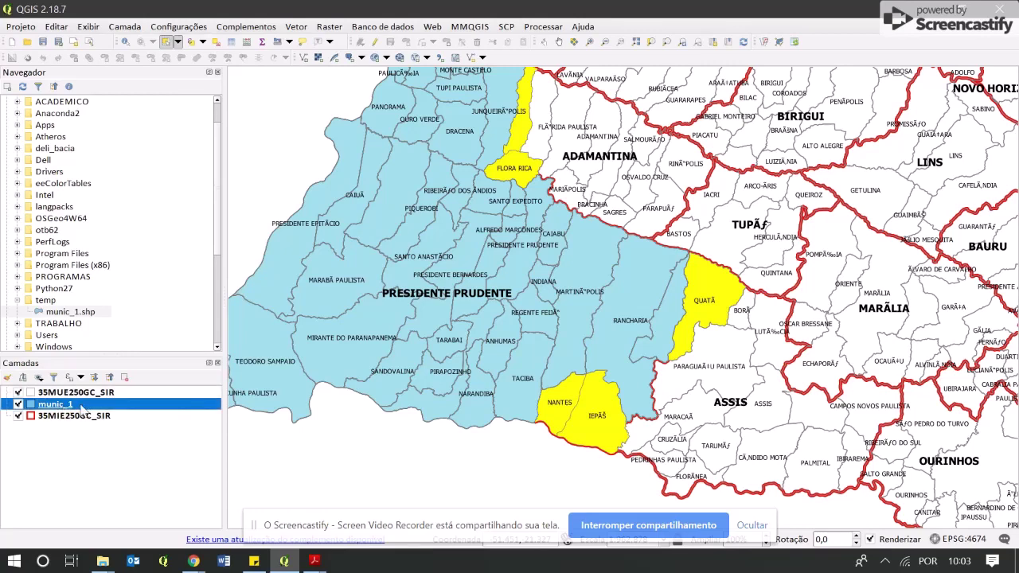
right_click(85, 408)
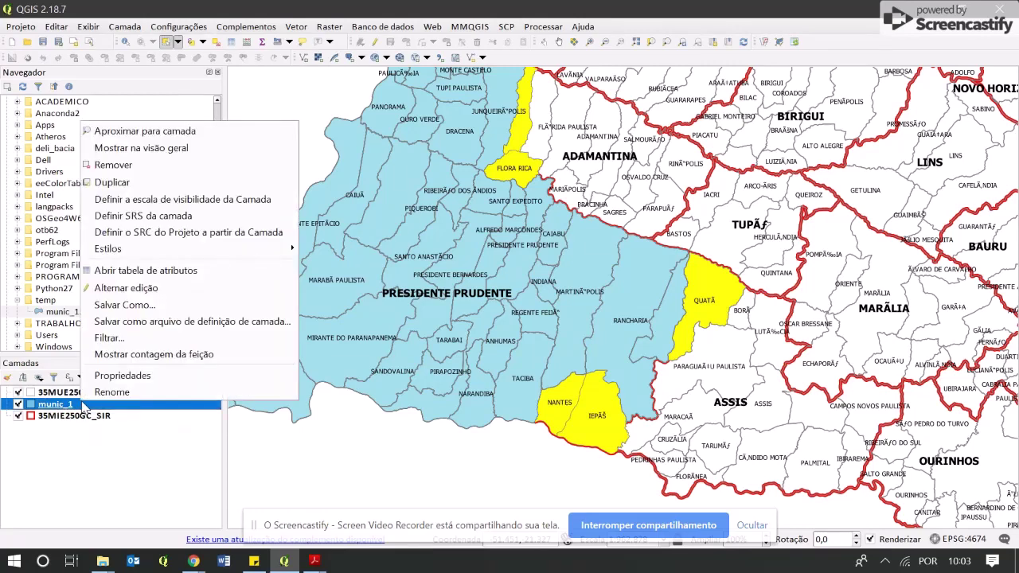
left_click(183, 293)
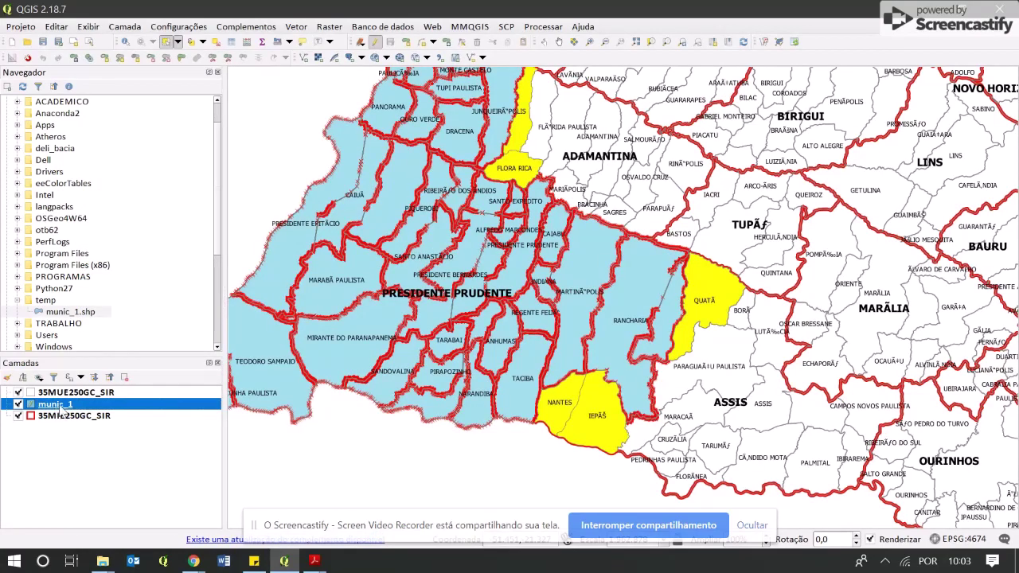
left_click(56, 26)
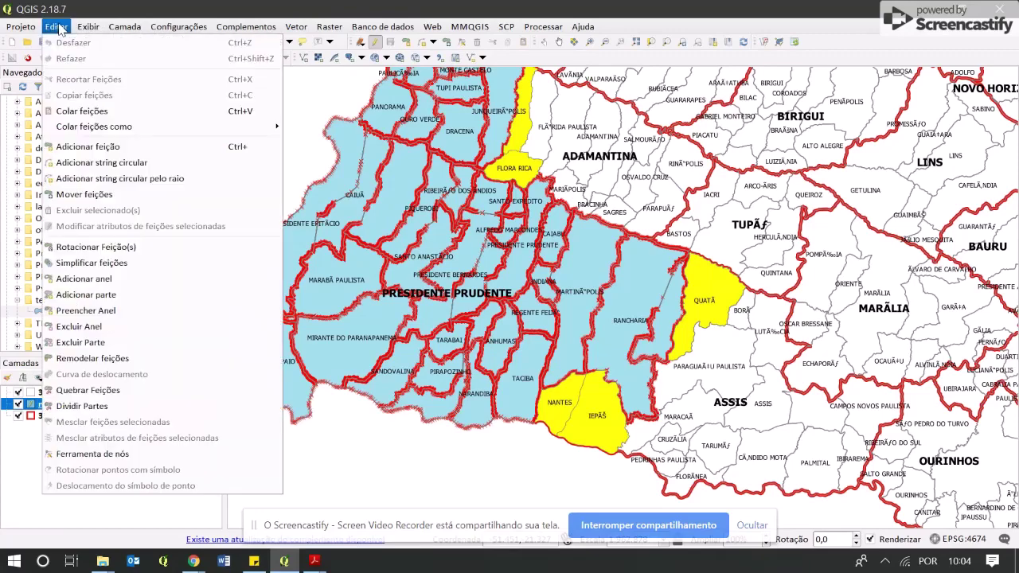
left_click(80, 111)
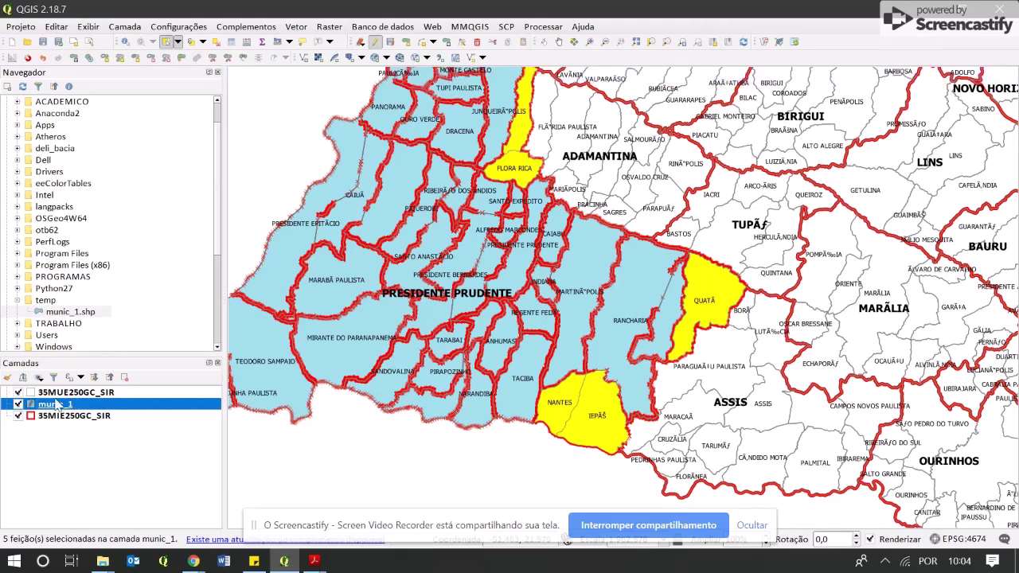
End the editing of munic_1, saving the pasted municipalities, and clear the selection in all layers
right_click(59, 408)
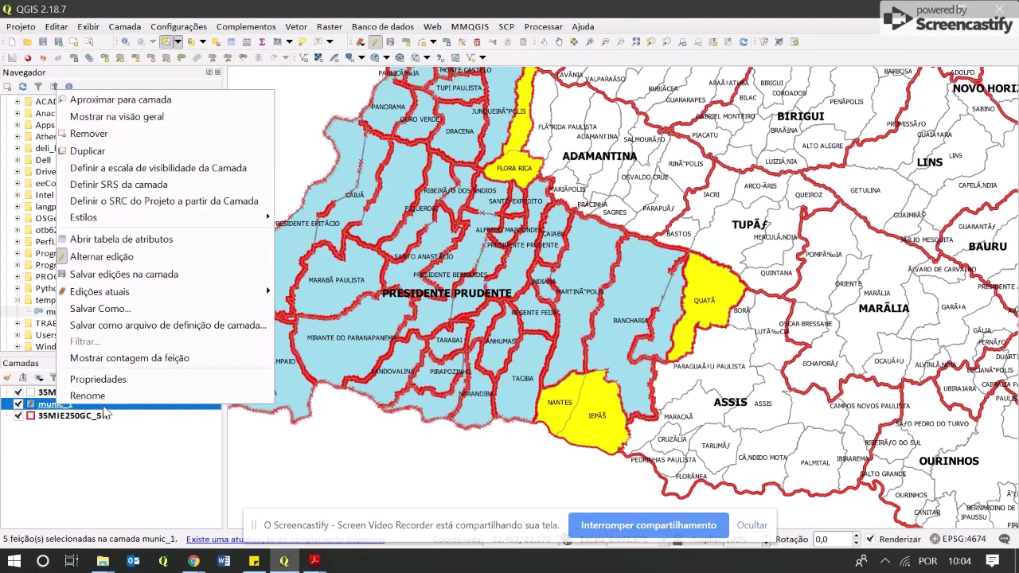
left_click(83, 263)
left_click(478, 291)
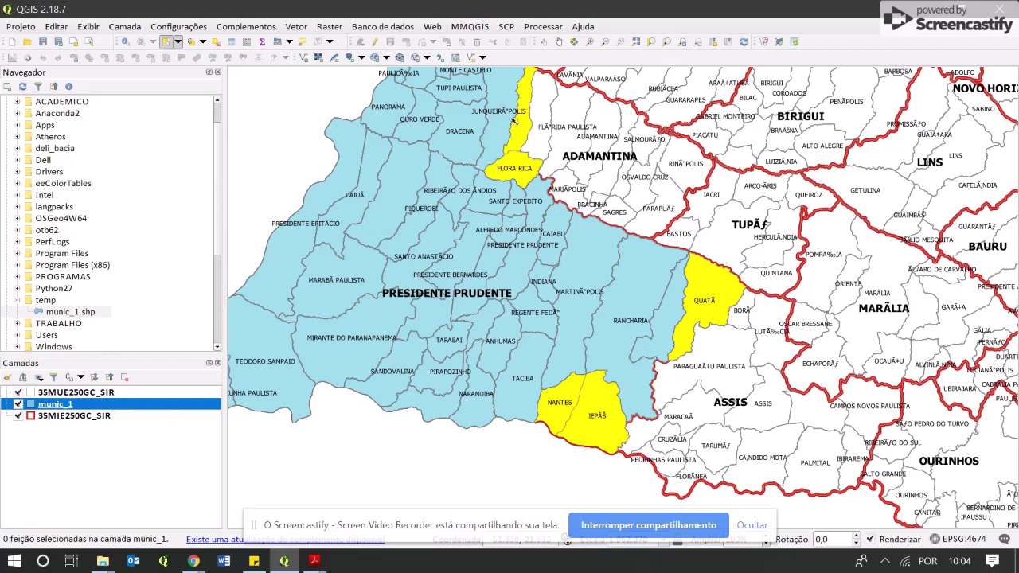
left_click(215, 42)
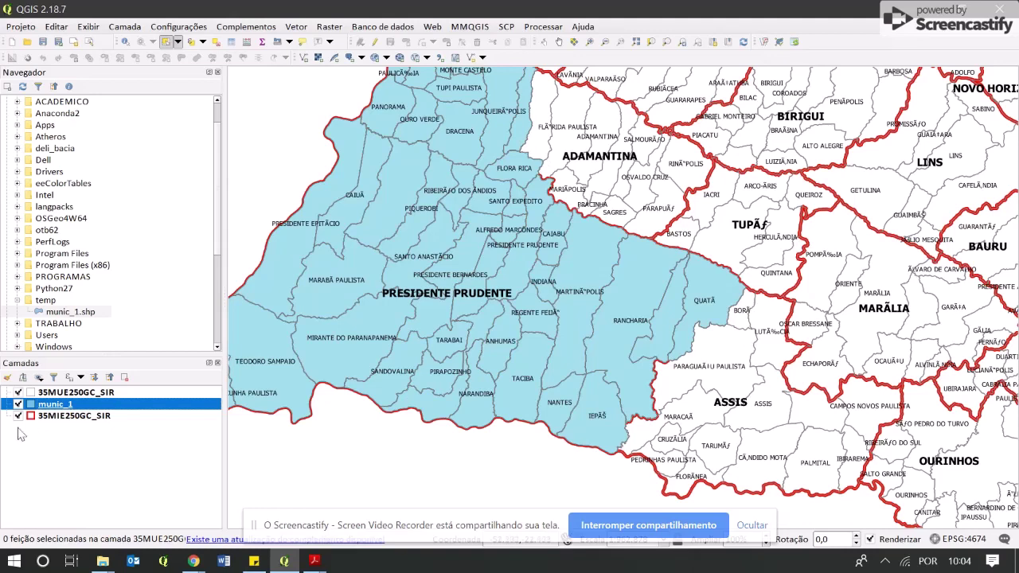
Hide the 35MUE250GC_SIR layer, centre the map on the munic_1 municipalities and leave none of them selected
left_click(19, 392)
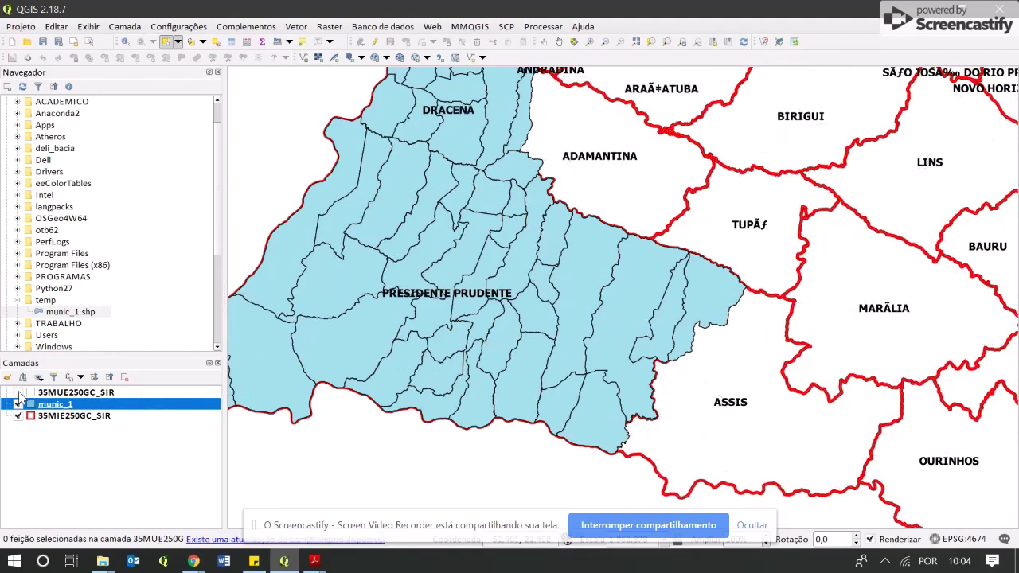
scroll(562, 294, "down", 2)
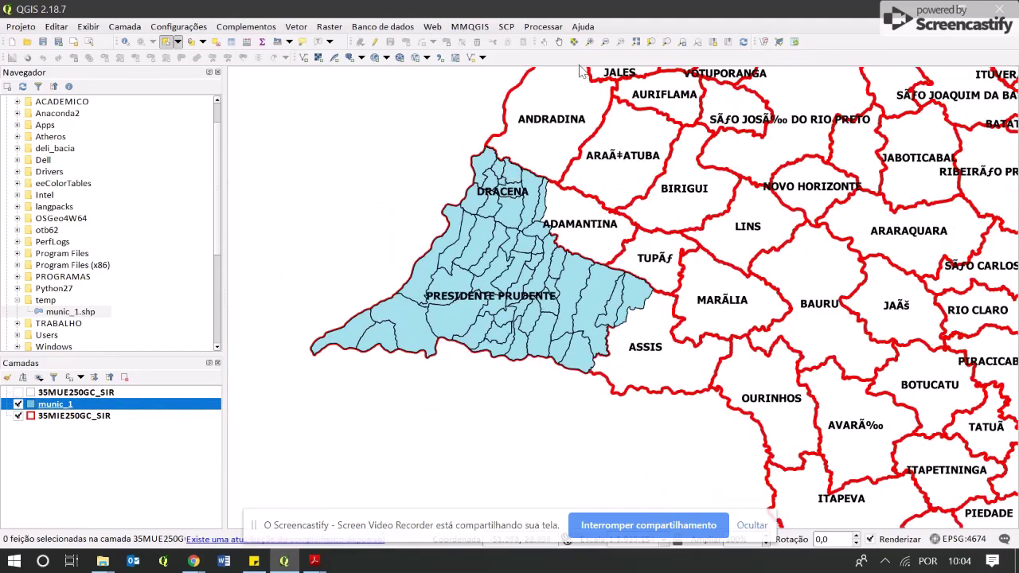
left_click(547, 241)
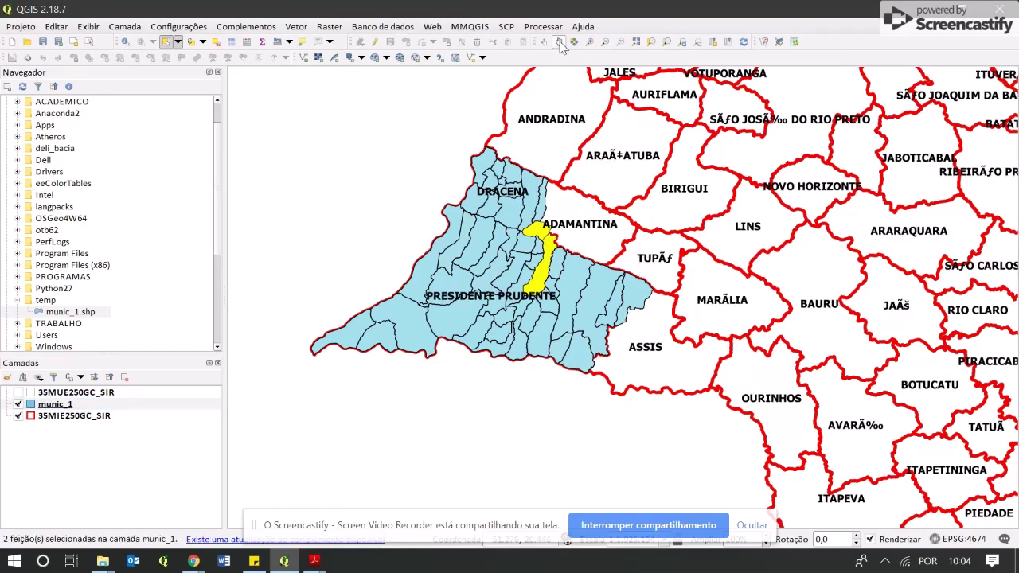
left_click(559, 42)
left_click_drag(522, 128, 546, 137)
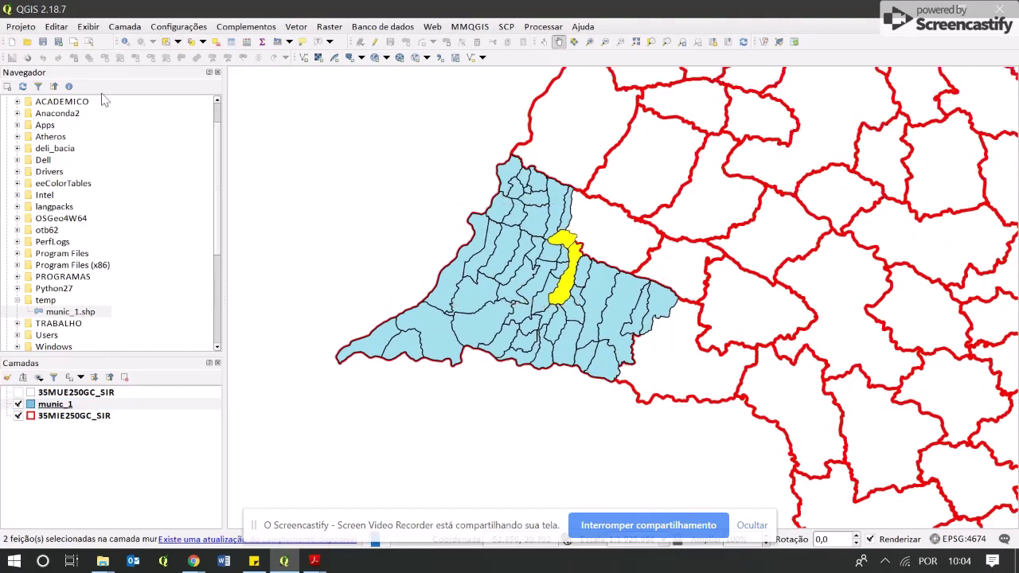
left_click(215, 43)
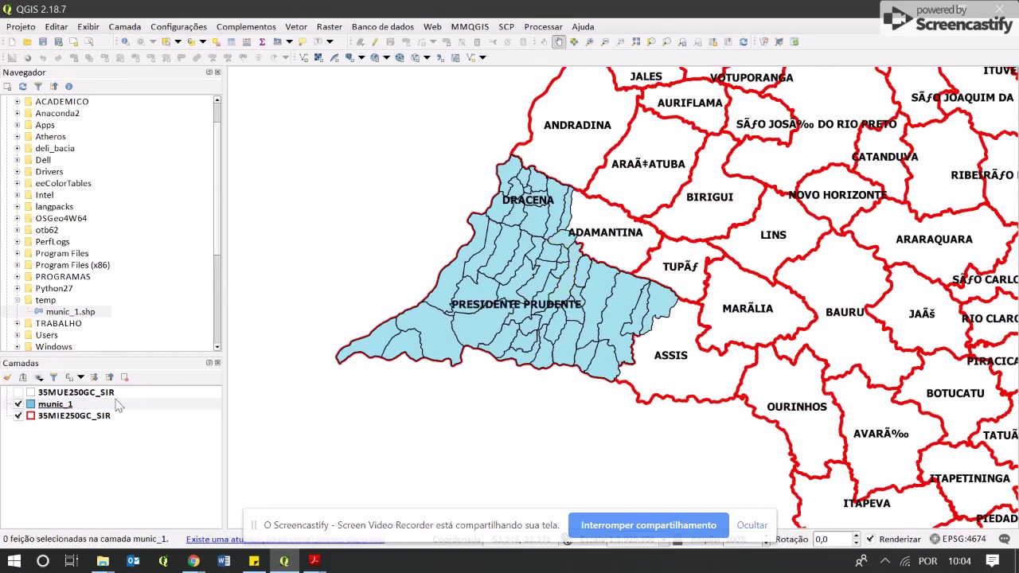
Check how many municipalities the munic_1 attribute table holds, close it, and hide the 35MIE250GC_SIR layer
right_click(53, 404)
left_click(167, 272)
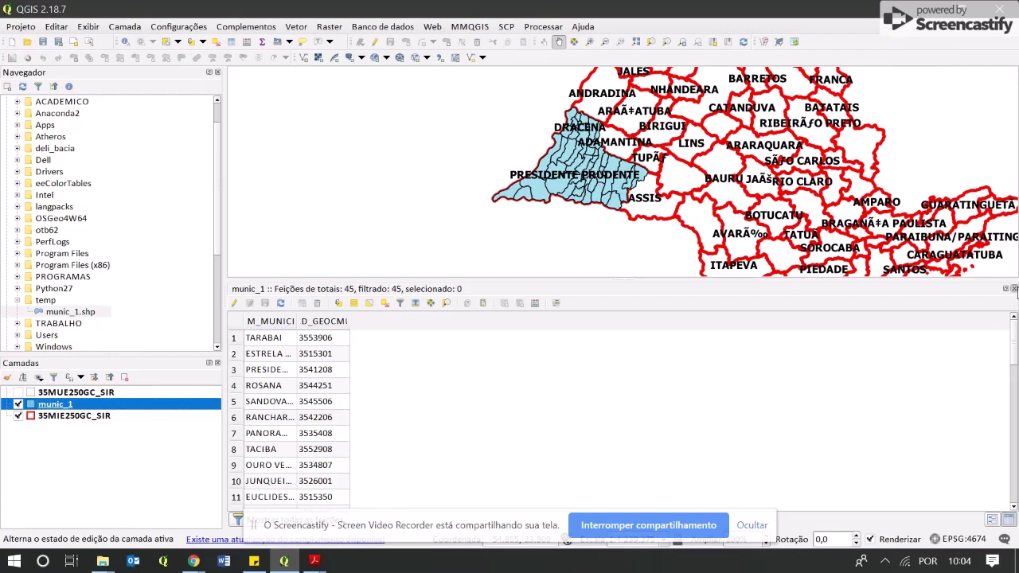
left_click(1014, 289)
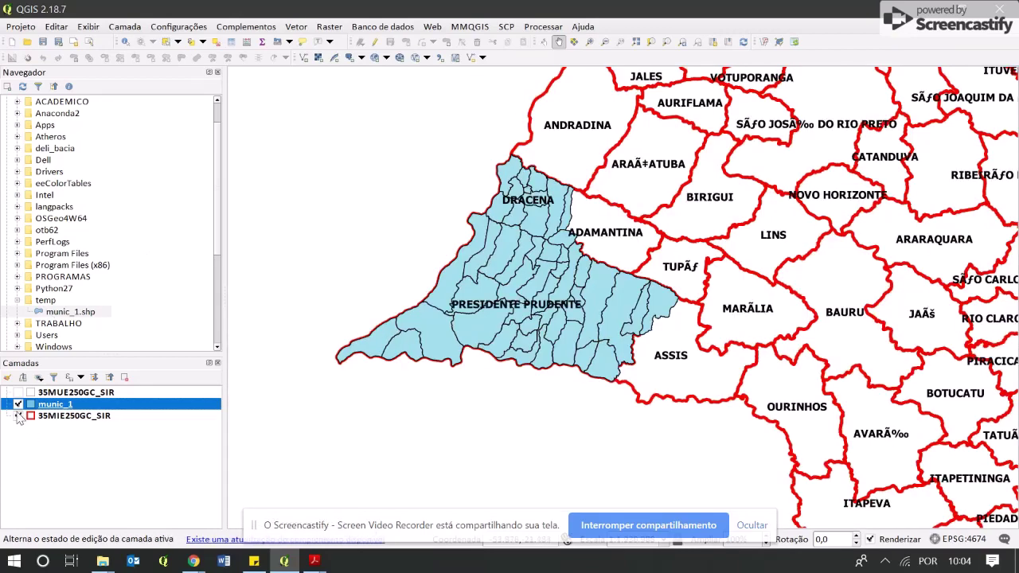
left_click(19, 416)
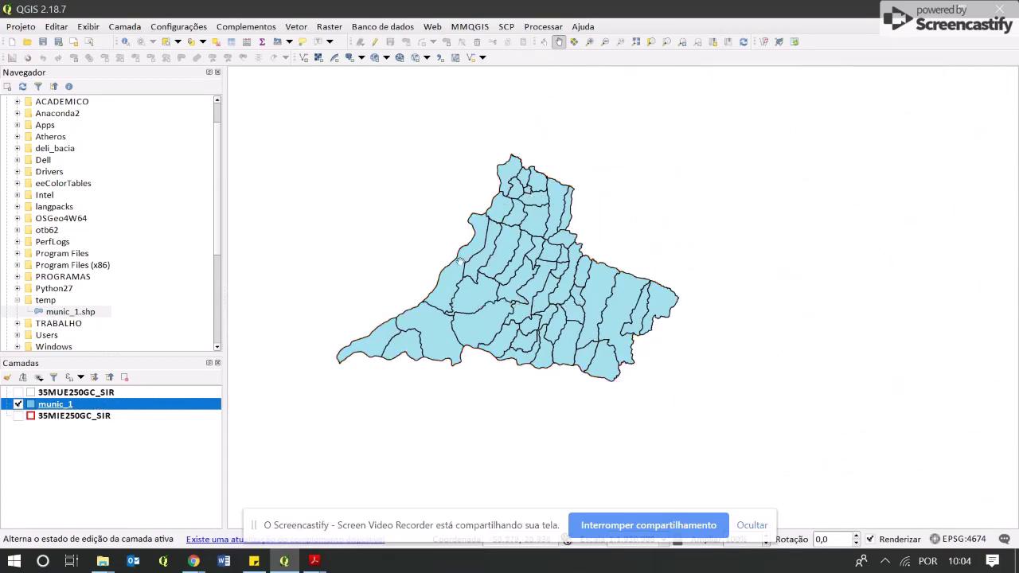
Label the munic_1 municipalities with their names by showing labels for the layer based on the NM_MUNICIP field
scroll(482, 265, "up", 1)
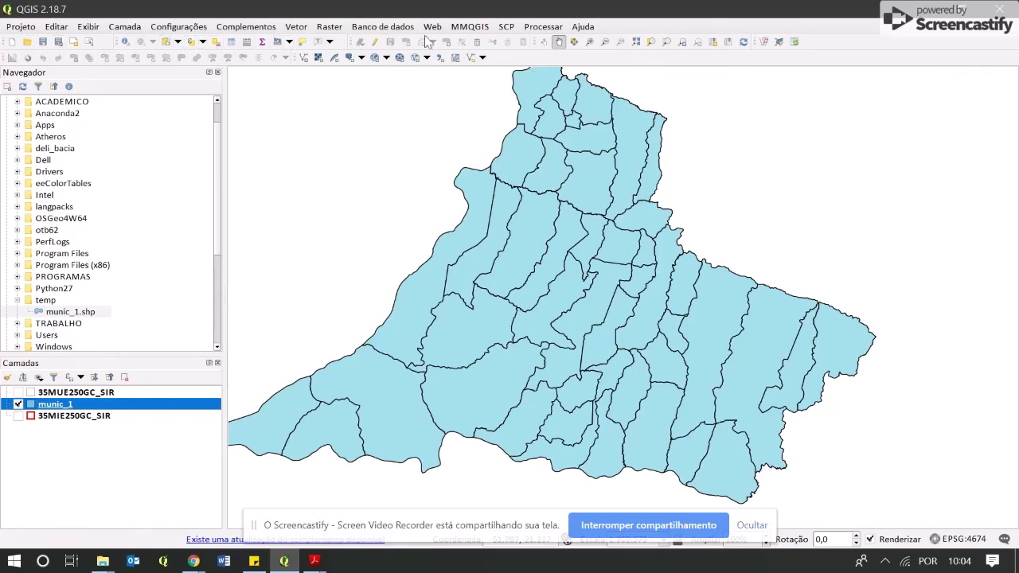
left_click(559, 41)
left_click_drag(721, 295, 795, 288)
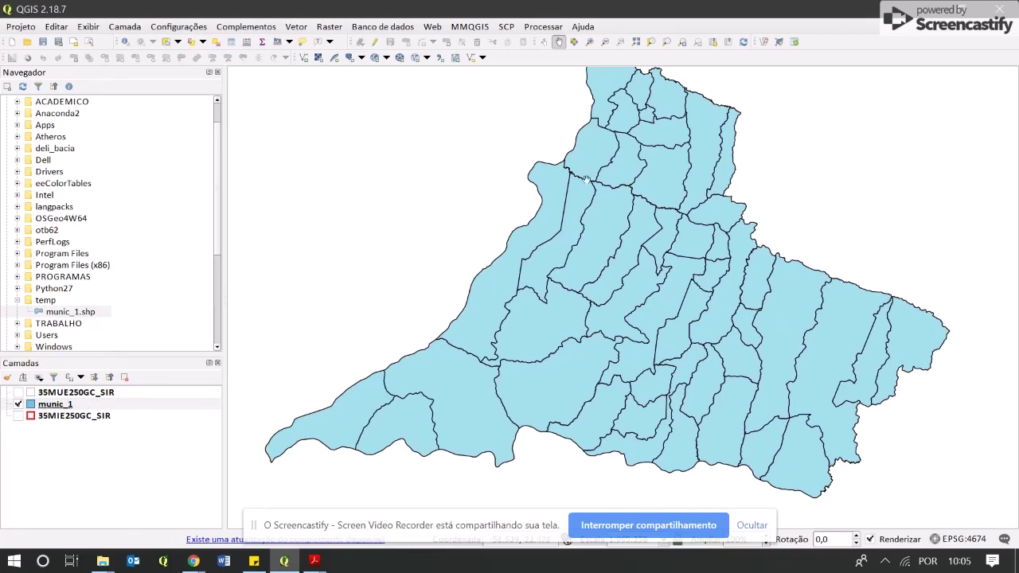
right_click(50, 406)
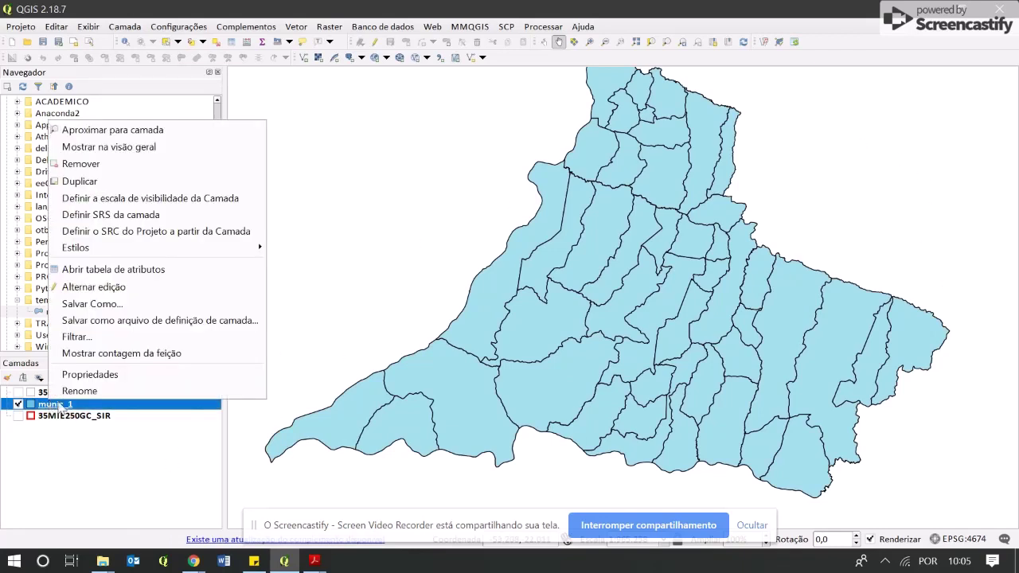
left_click(129, 375)
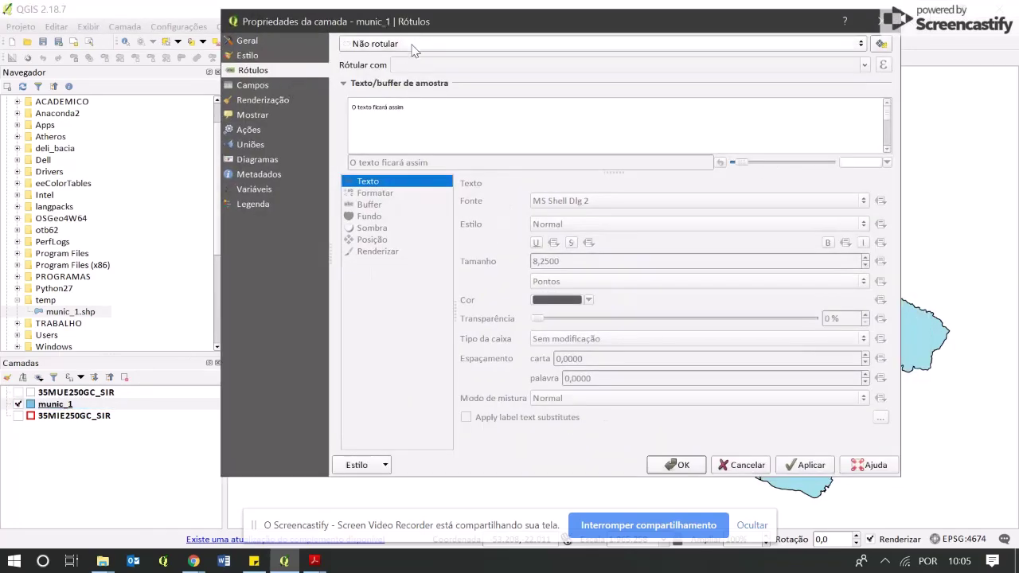
left_click(412, 46)
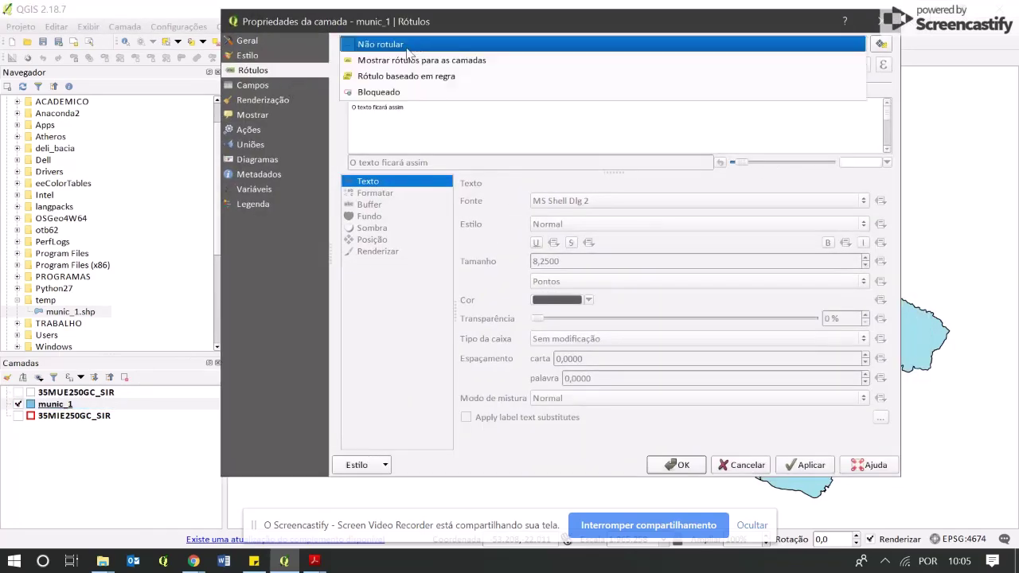
left_click(389, 57)
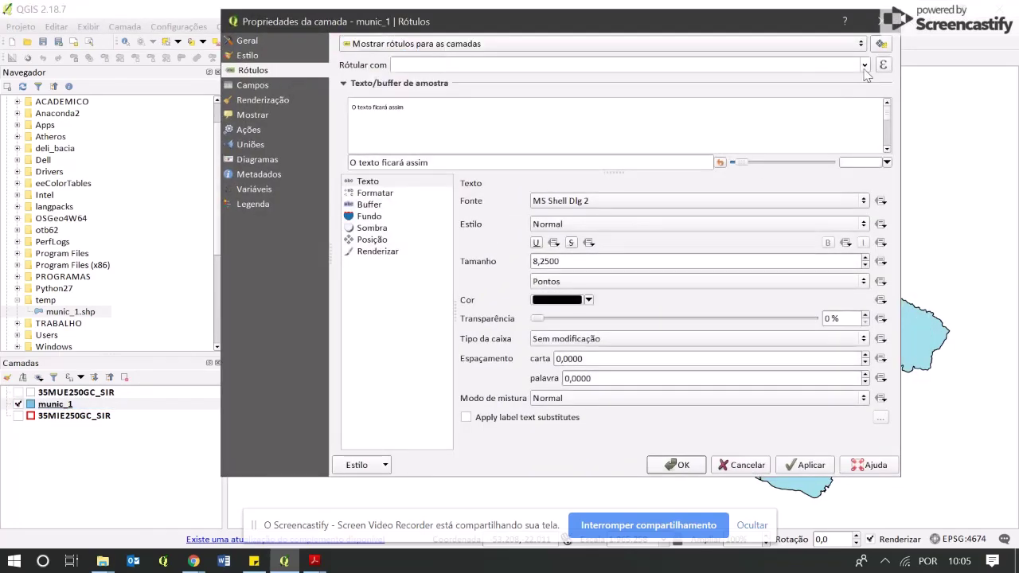
left_click(865, 69)
left_click(430, 77)
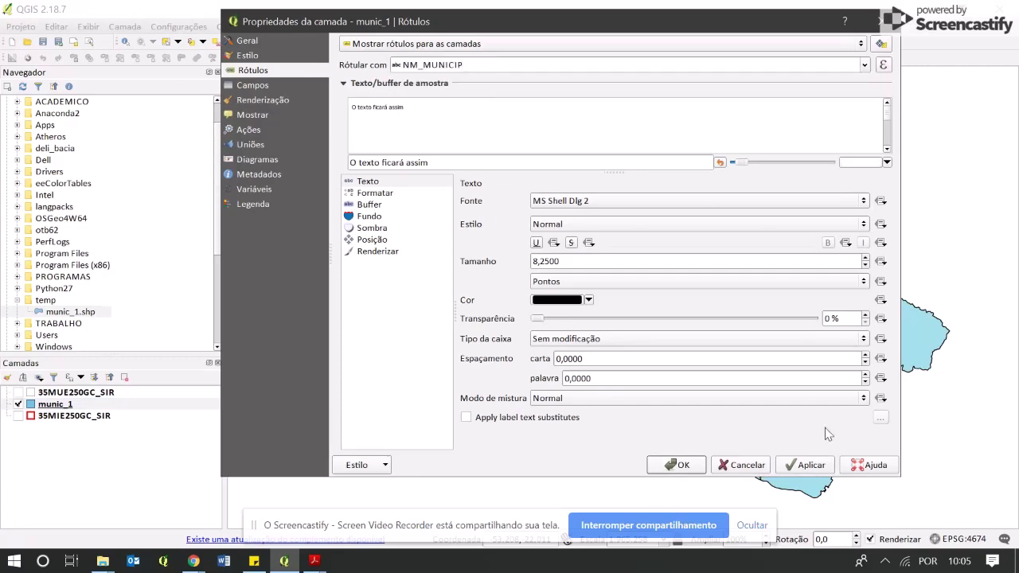
left_click(675, 465)
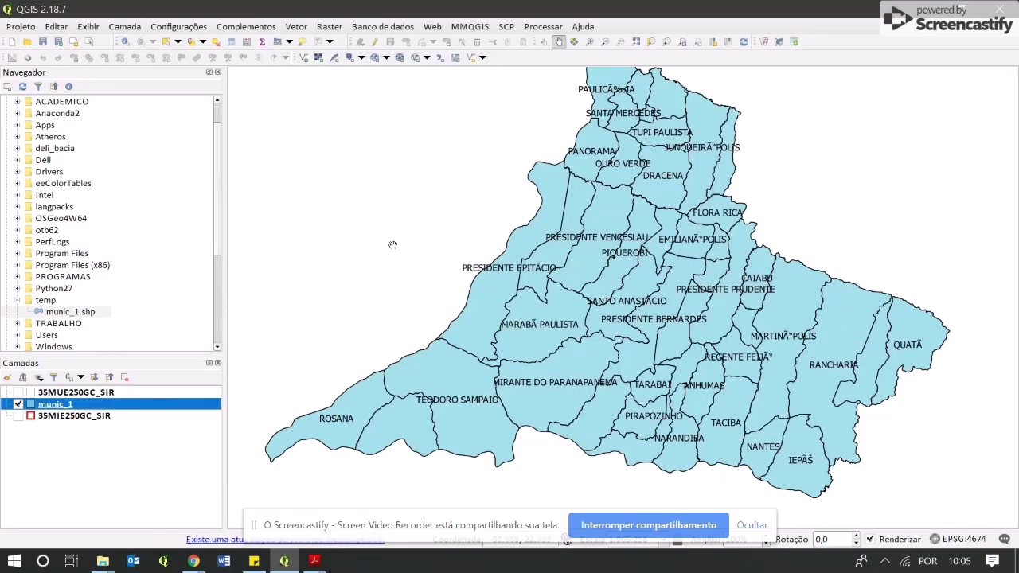
Switch to Adobe Acrobat Reader and examine the DRS XI Presidente Prudente municipality map on page 10 of boletim__assist_oncol_rras_11.pdf
mouse_move(323, 562)
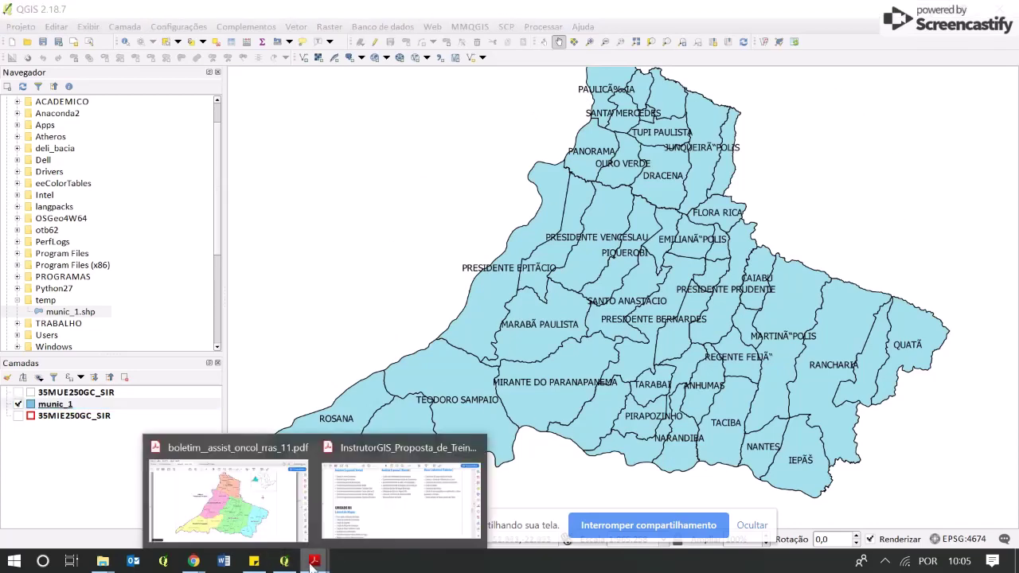
left_click(275, 510)
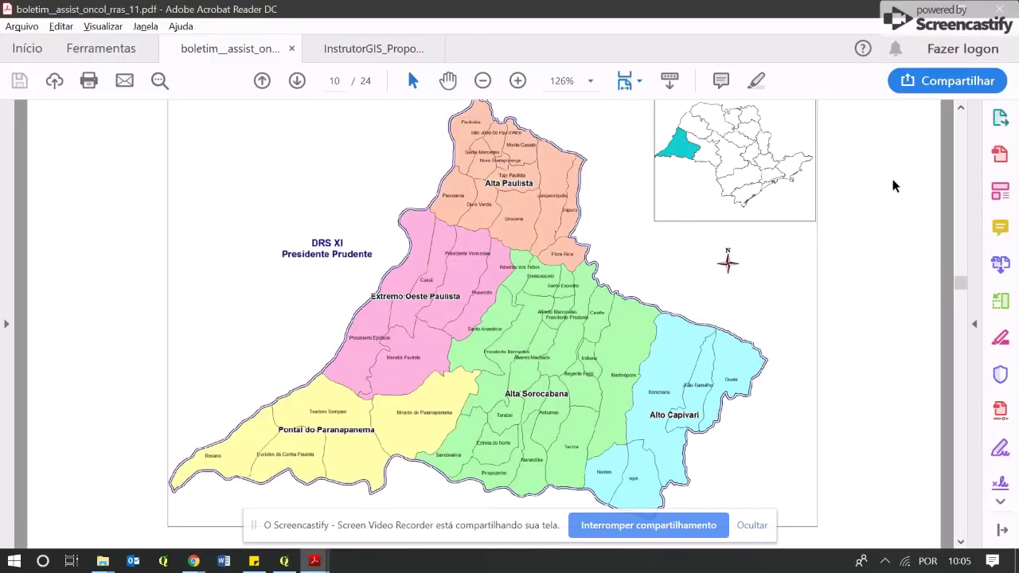
left_click(960, 107)
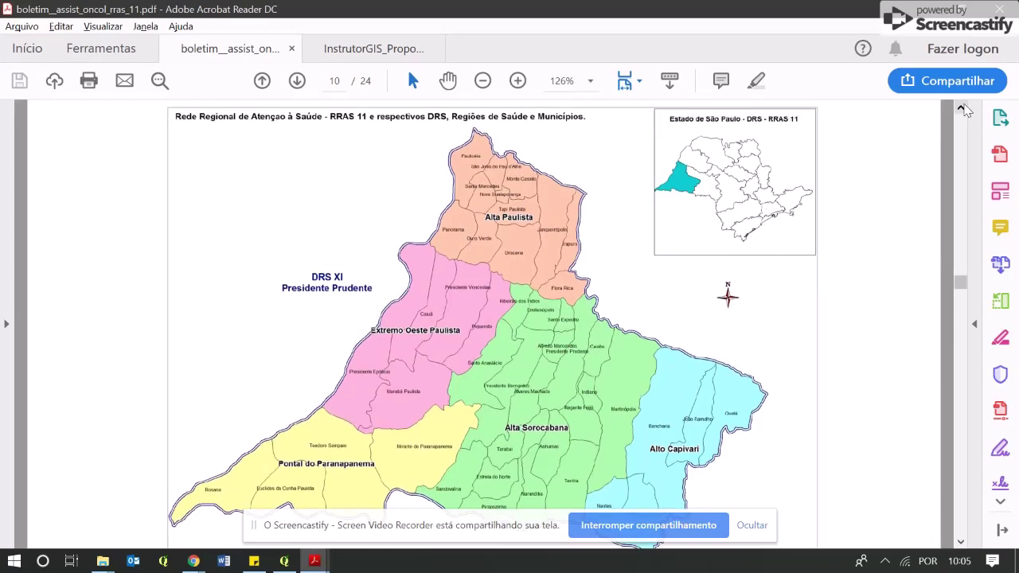